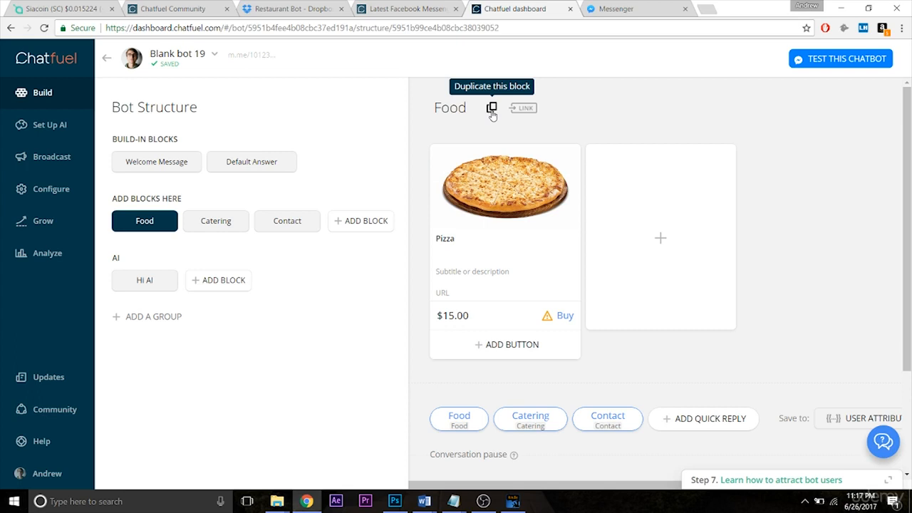
- Duplicate the Food block and place the copy directly after the original, before Catering
{"action": "left_click", "coordinate": [492, 109]}
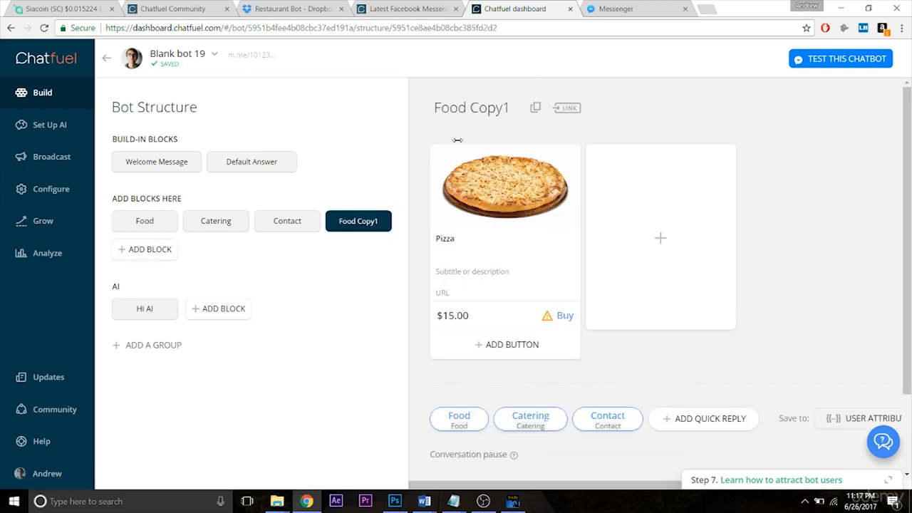
{"action": "left_click_drag", "start_coordinate": [362, 222], "coordinate": [211, 224]}
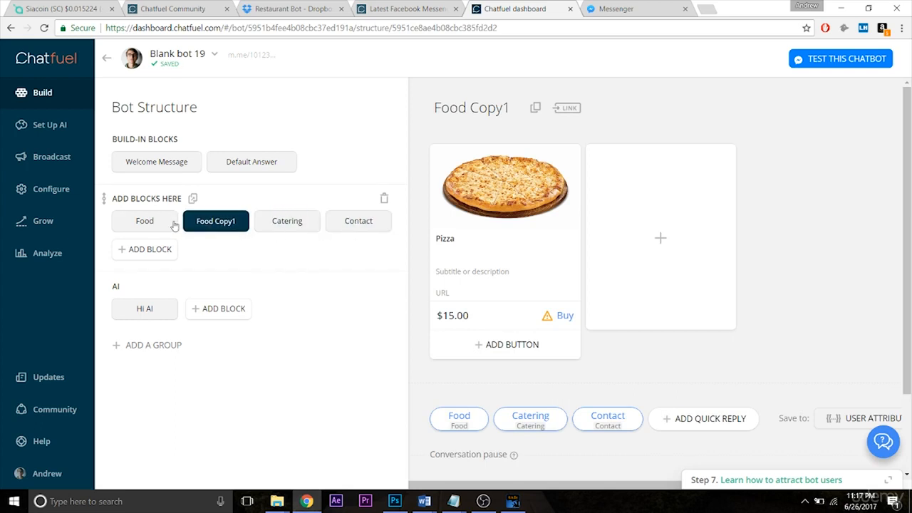
{"action": "left_click", "coordinate": [146, 221]}
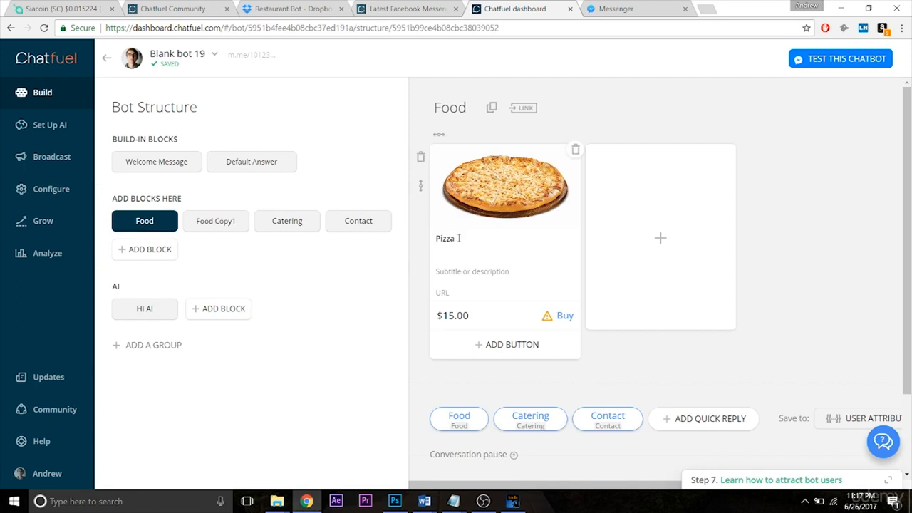
{"action": "left_click", "coordinate": [437, 239]}
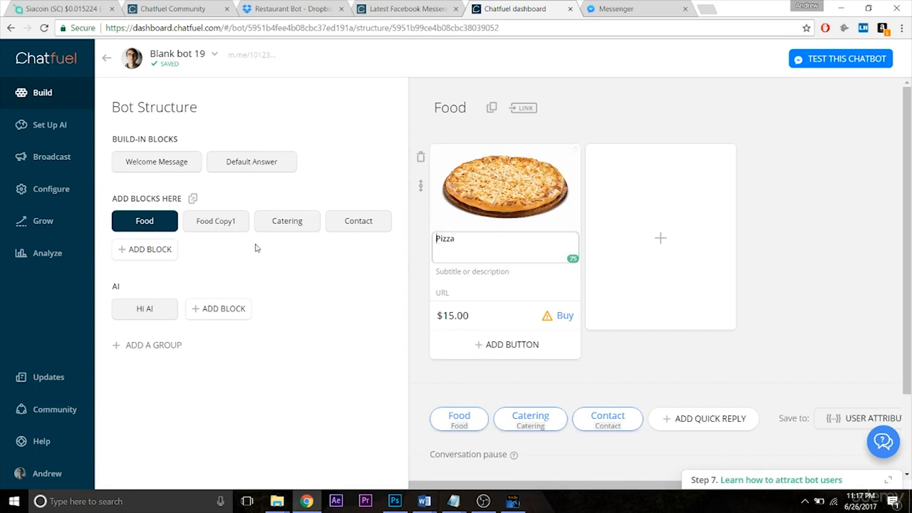
{"action": "left_click", "coordinate": [212, 223]}
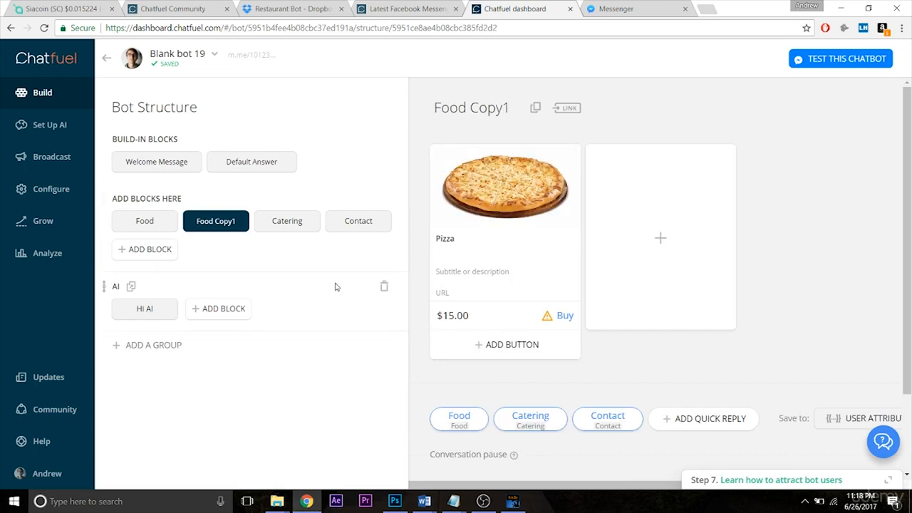
{"action": "left_click", "coordinate": [153, 228]}
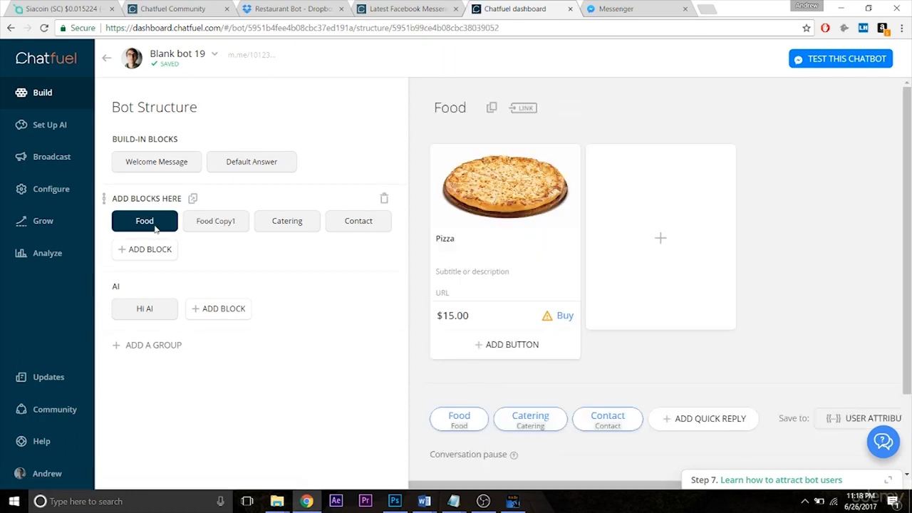
{"action": "left_click", "coordinate": [151, 160]}
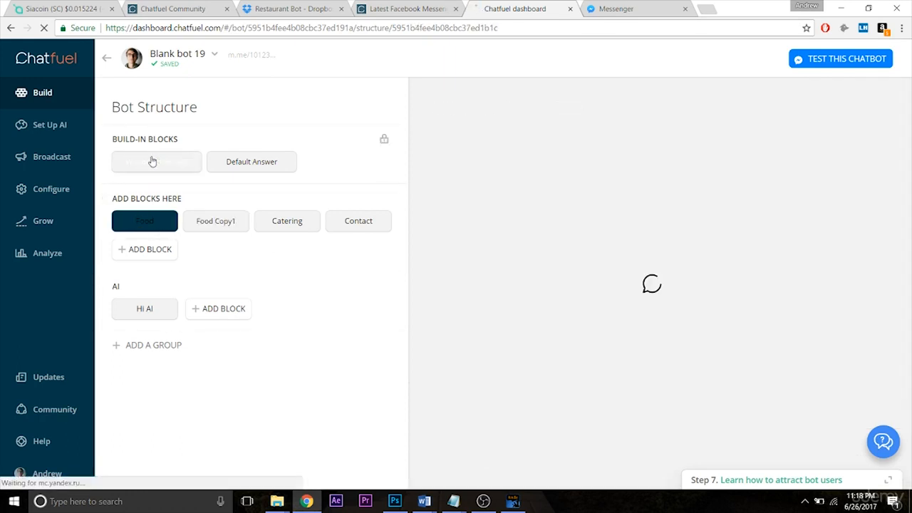
- Change the title of the gallery card in the Food block to "Pepperoni Pizza"
{"action": "left_click", "coordinate": [147, 222]}
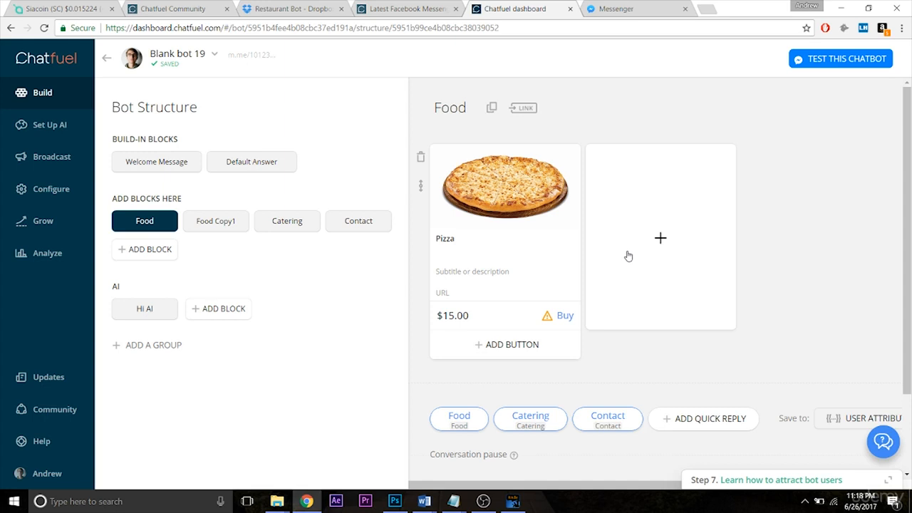
{"action": "mouse_move", "coordinate": [528, 219]}
{"action": "left_click", "coordinate": [437, 239]}
{"action": "type", "text": "Pepperoni"}
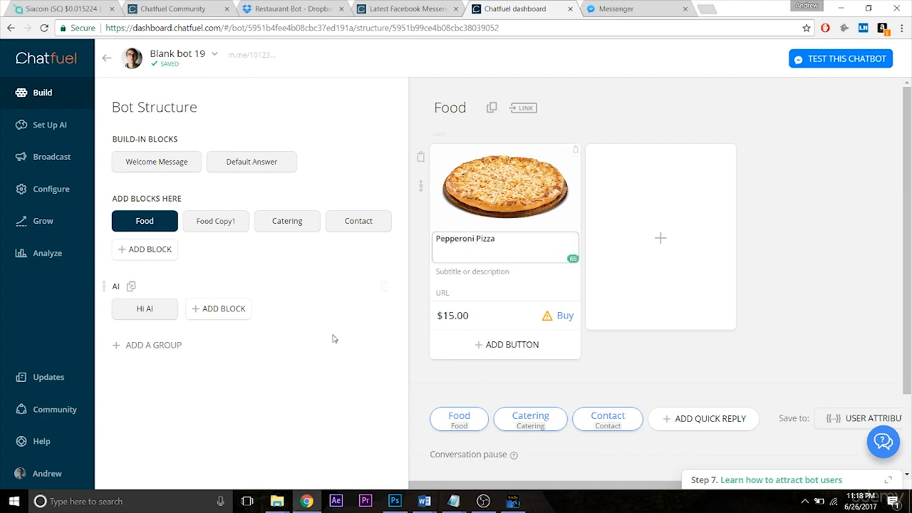
- Change the title of the gallery card in the Food Copy1 block to "Sausage Pizza"
{"action": "left_click", "coordinate": [210, 229]}
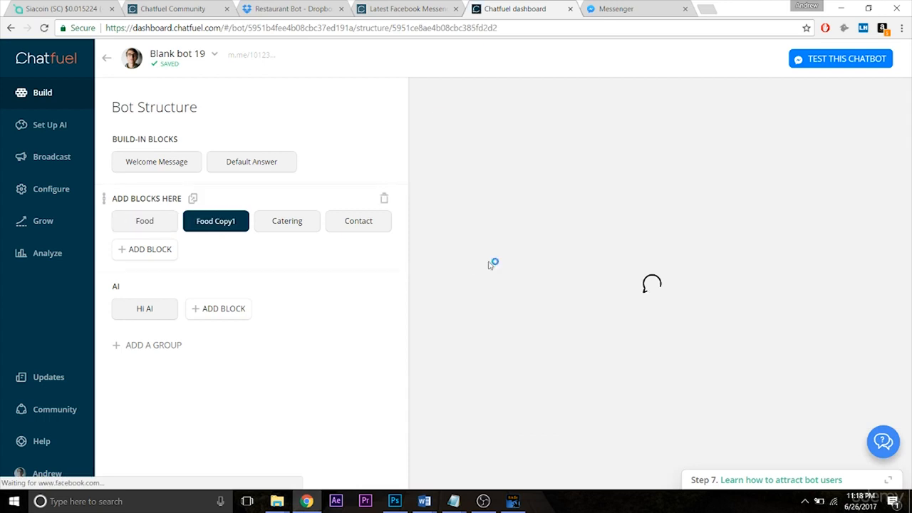
{"action": "left_click", "coordinate": [438, 240]}
{"action": "type", "text": "Sausage Pizza"}
{"action": "left_click", "coordinate": [848, 286]}
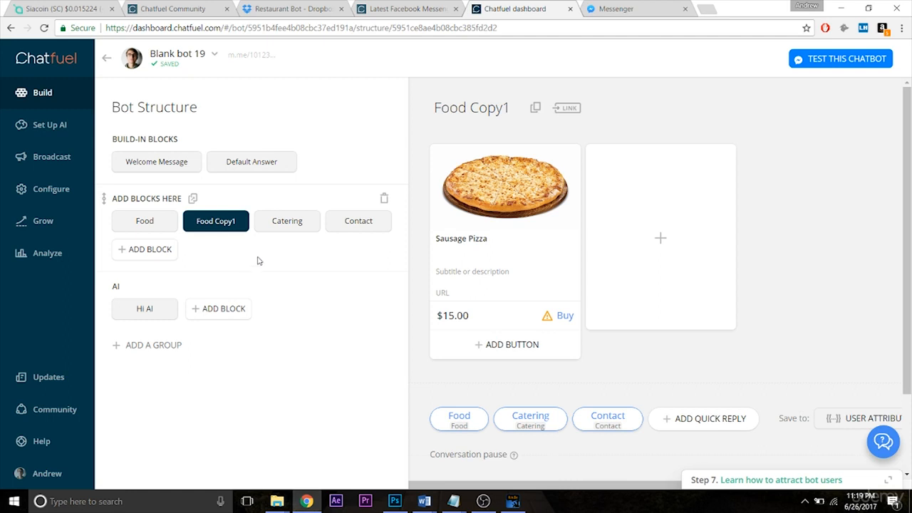
- Delete the Food Copy1 block from the bot structure
{"action": "left_click_drag", "start_coordinate": [579, 486], "coordinate": [722, 489]}
{"action": "left_click", "coordinate": [876, 109]}
{"action": "left_click", "coordinate": [551, 304]}
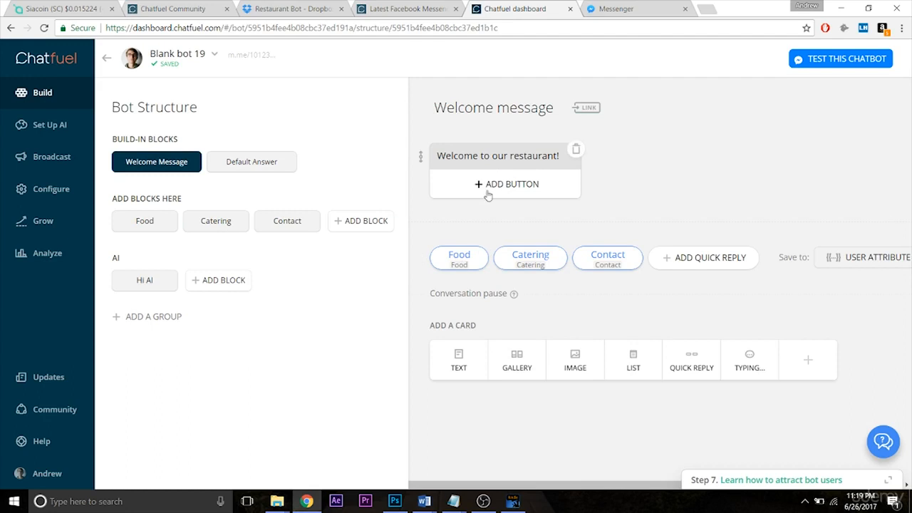
- Delete the pizza gallery card from the Food block
{"action": "left_click", "coordinate": [137, 226]}
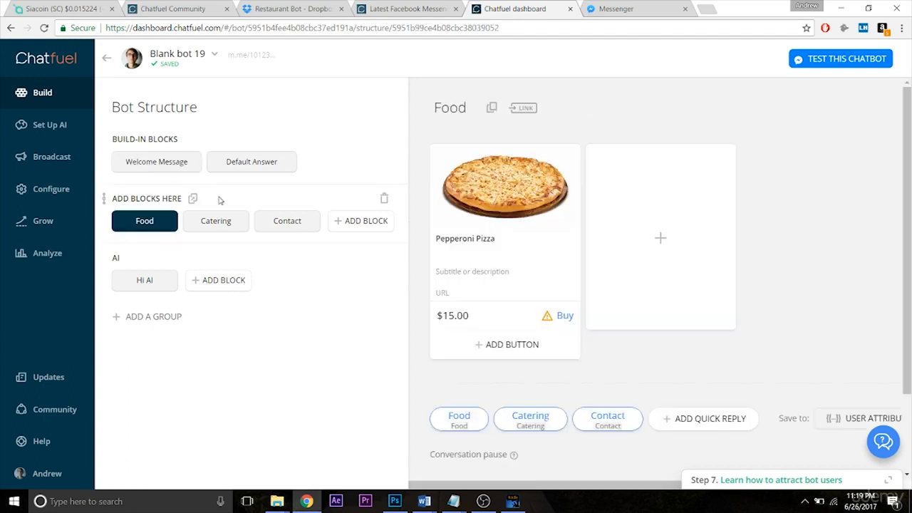
{"action": "mouse_move", "coordinate": [547, 191]}
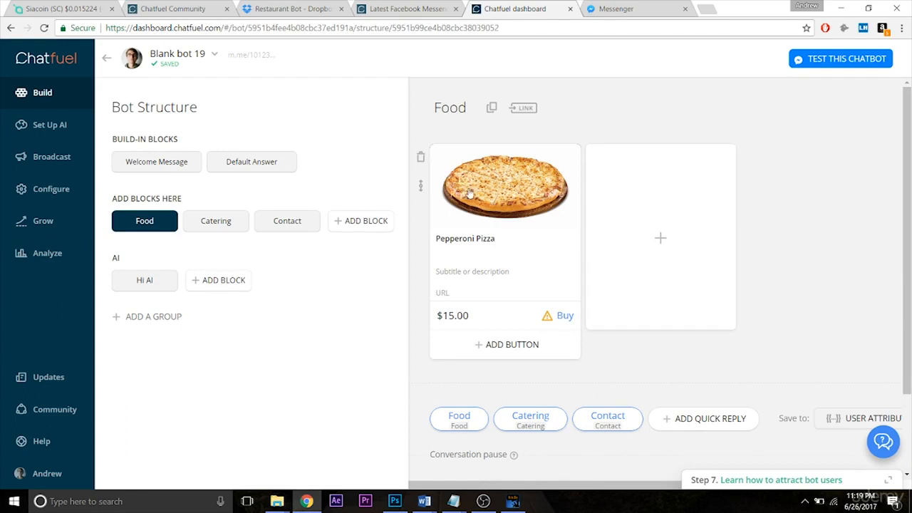
{"action": "left_click", "coordinate": [421, 159]}
{"action": "left_click", "coordinate": [547, 292]}
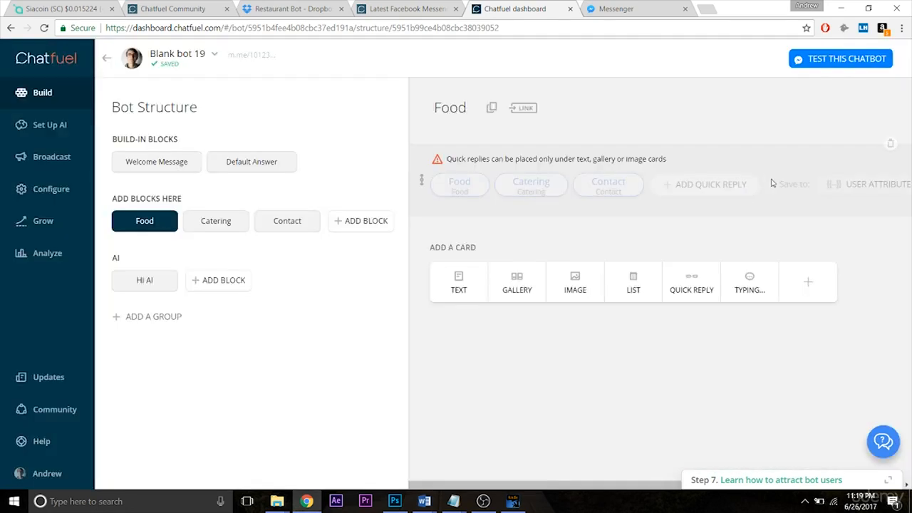
- Add a text card reading "What topping do you want?" above the quick replies in the Food block
{"action": "left_click", "coordinate": [458, 289]}
{"action": "left_click_drag", "start_coordinate": [421, 254], "coordinate": [421, 164]}
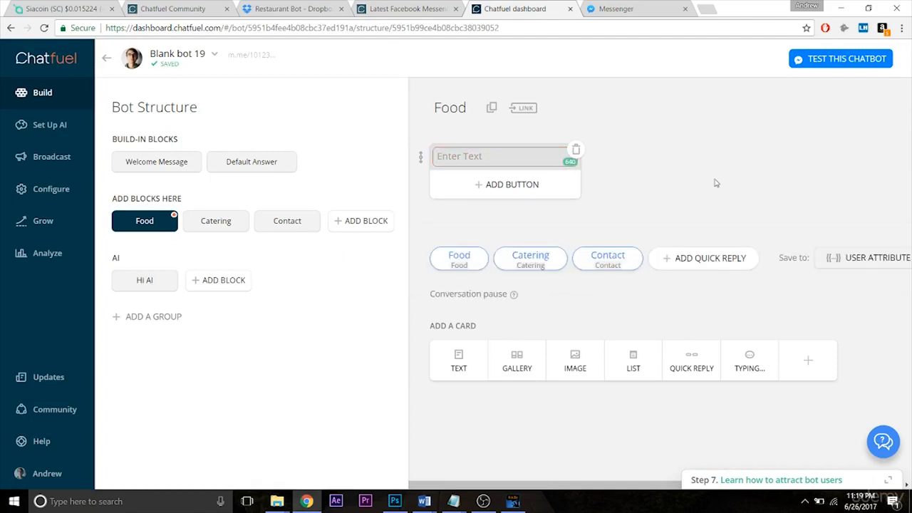
{"action": "type", "text": "What topping"}
{"action": "type", "text": " would"}
{"action": "key", "text": "BackSpace"}
{"action": "key", "text": "BackSpace"}
{"action": "key", "text": "BackSpace"}
{"action": "key", "text": "BackSpace"}
{"action": "key", "text": "BackSpace"}
{"action": "key", "text": "BackSpace"}
{"action": "type", "text": "do you want?"}
{"action": "left_click", "coordinate": [747, 183]}
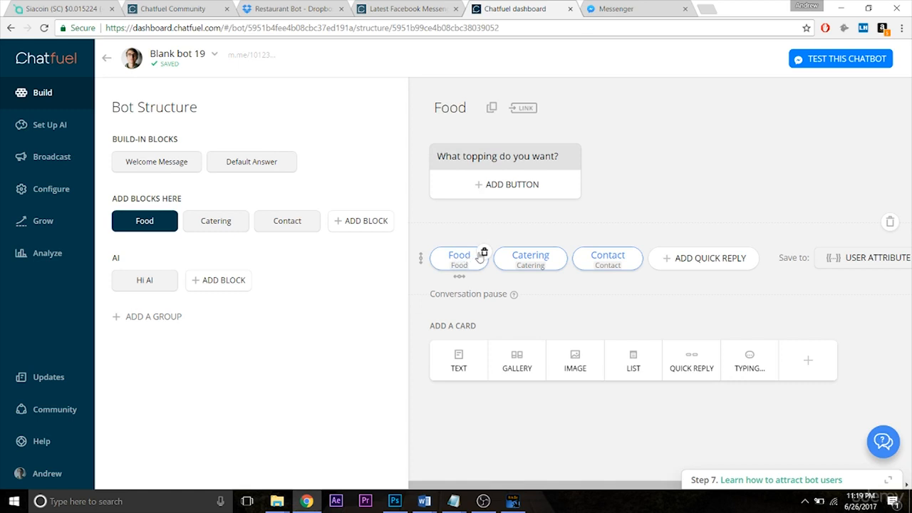
- Remove the Food, Catering and Contact quick replies from the Food block
{"action": "left_click", "coordinate": [484, 253]}
{"action": "left_click", "coordinate": [497, 253]}
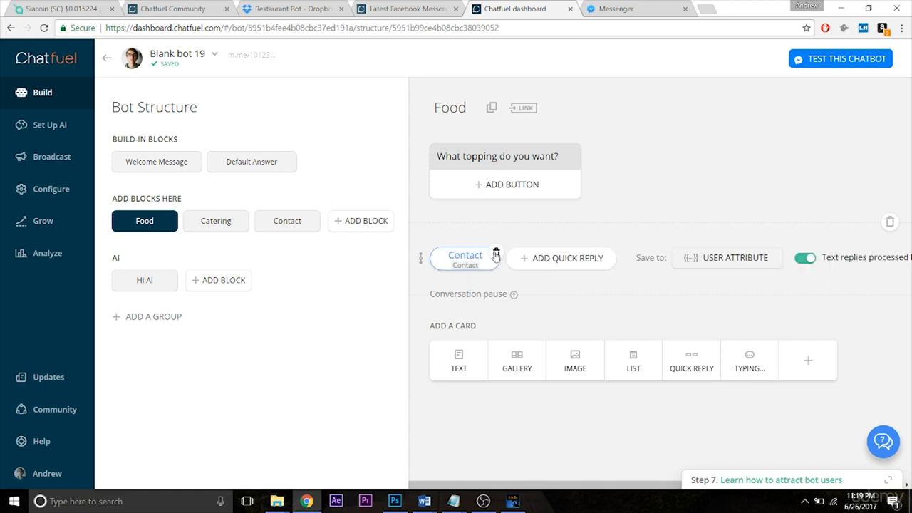
{"action": "left_click", "coordinate": [496, 253]}
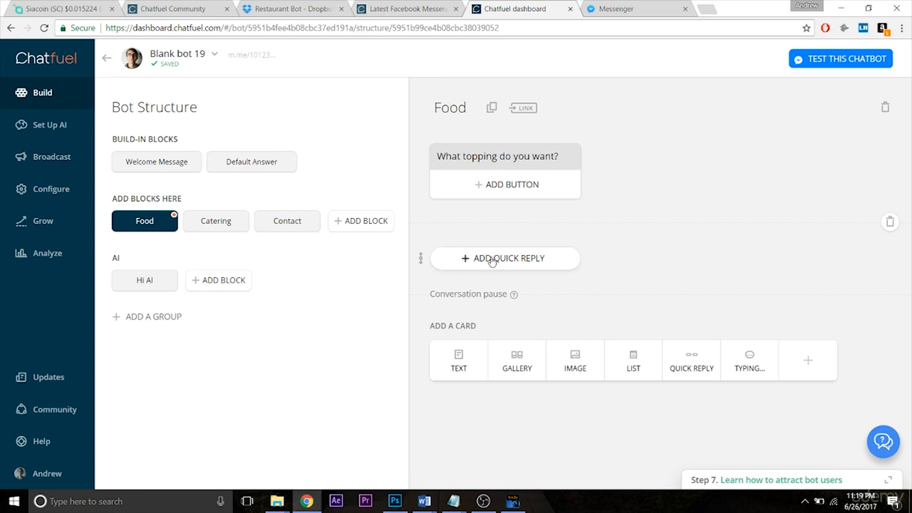
{"action": "left_click", "coordinate": [497, 191]}
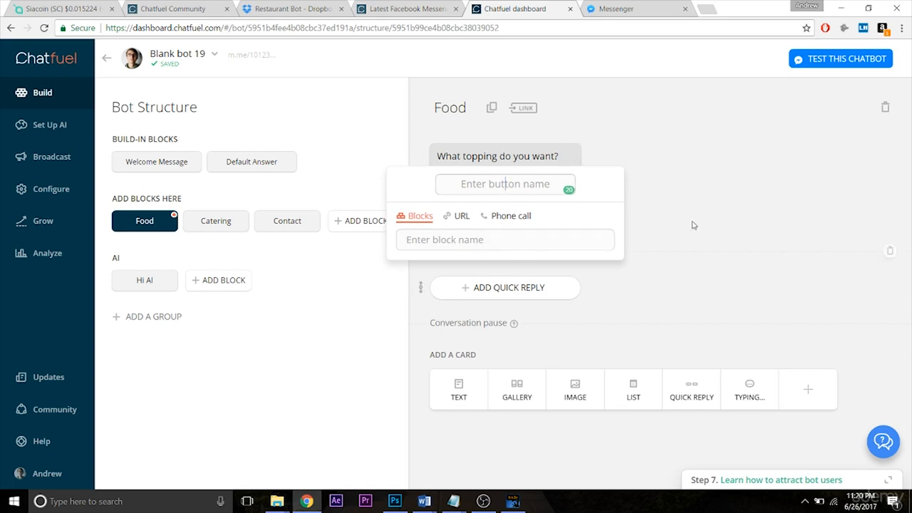
{"action": "left_click", "coordinate": [721, 207]}
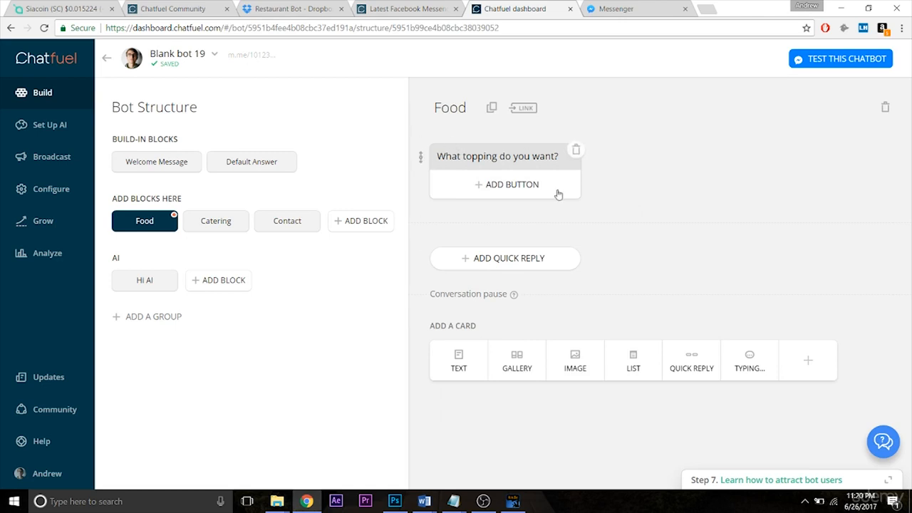
- Add a "Sausage" quick reply that links to a newly created block named "Buy Pizza"
{"action": "left_click", "coordinate": [520, 259]}
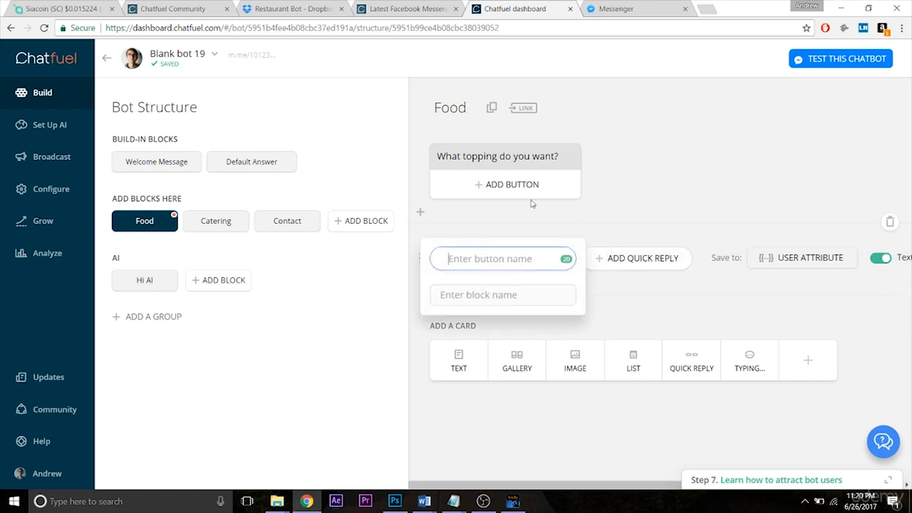
{"action": "type", "text": "Sausage"}
{"action": "key", "text": "Tab"}
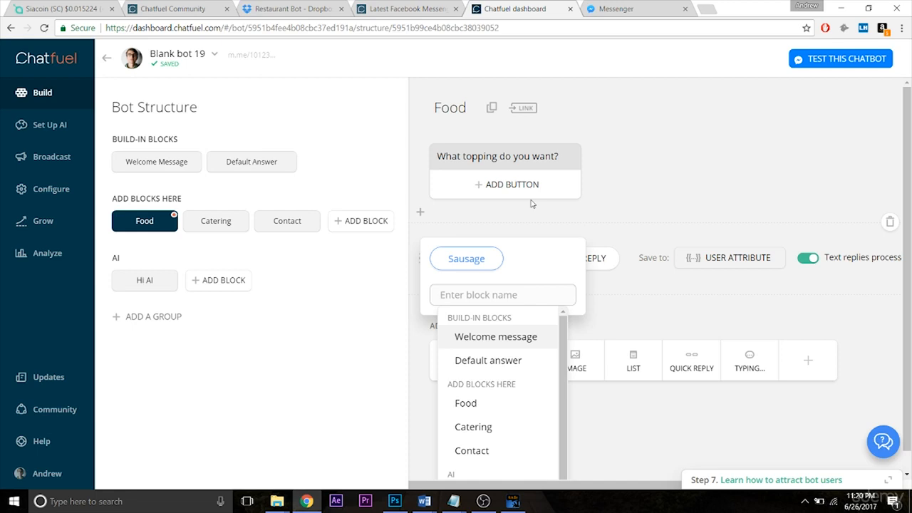
{"action": "type", "text": "Pizza"}
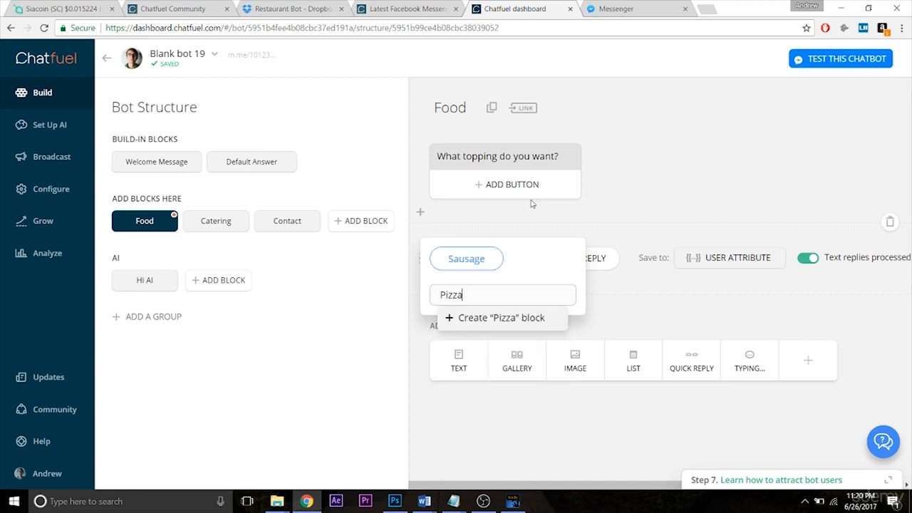
{"action": "key", "text": "ctrl+a"}
{"action": "type", "text": "Buy Pizza"}
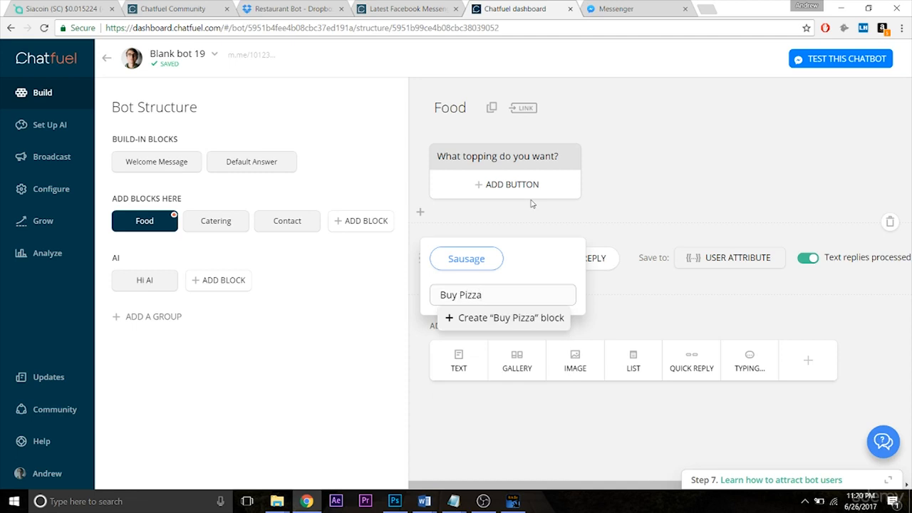
{"action": "key", "text": "Return"}
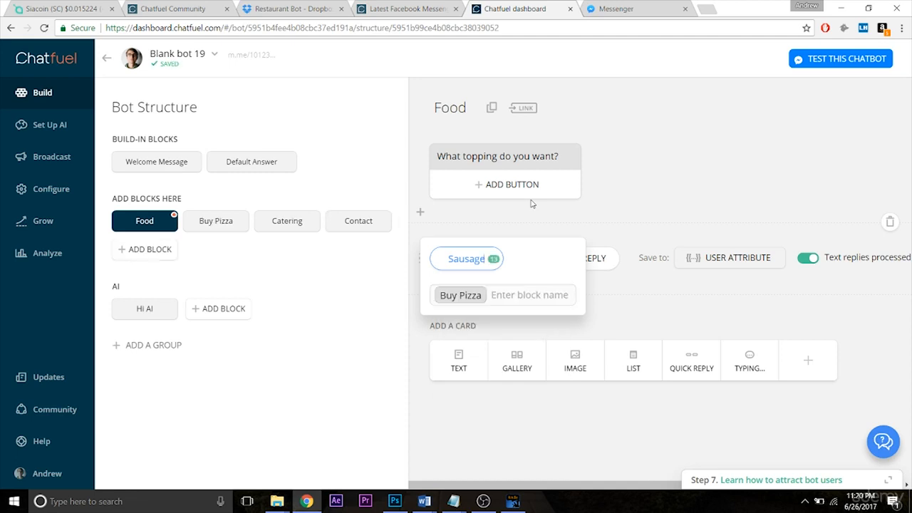
{"action": "left_click", "coordinate": [600, 312]}
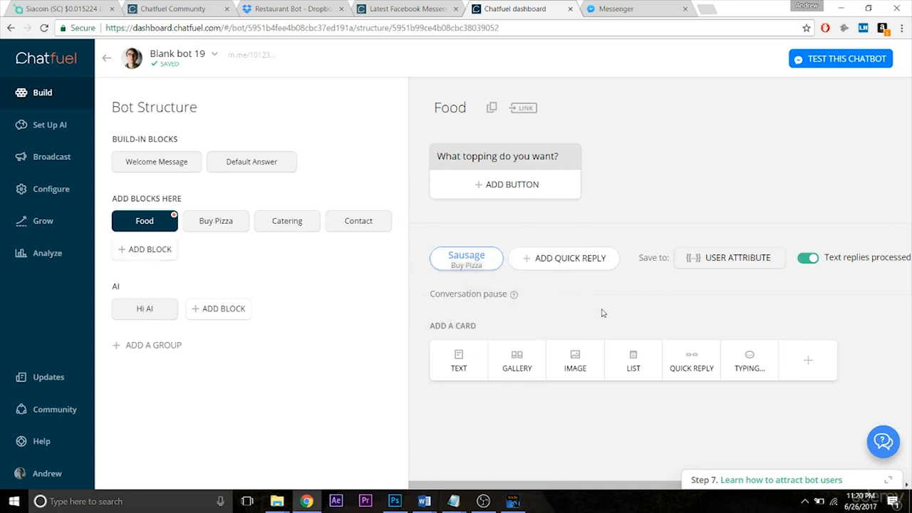
- Add a "Pepperoni" quick reply that links to the Buy Pizza block
{"action": "left_click", "coordinate": [531, 259]}
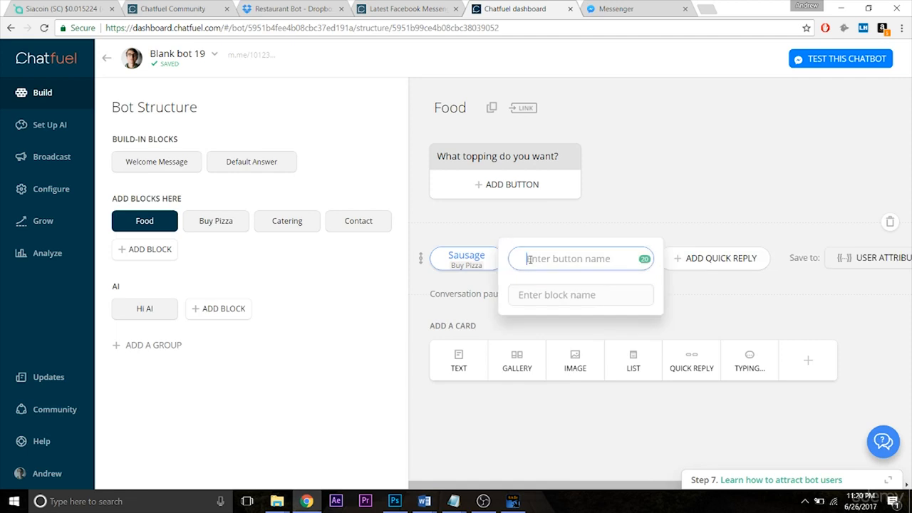
{"action": "type", "text": "Pepperoni"}
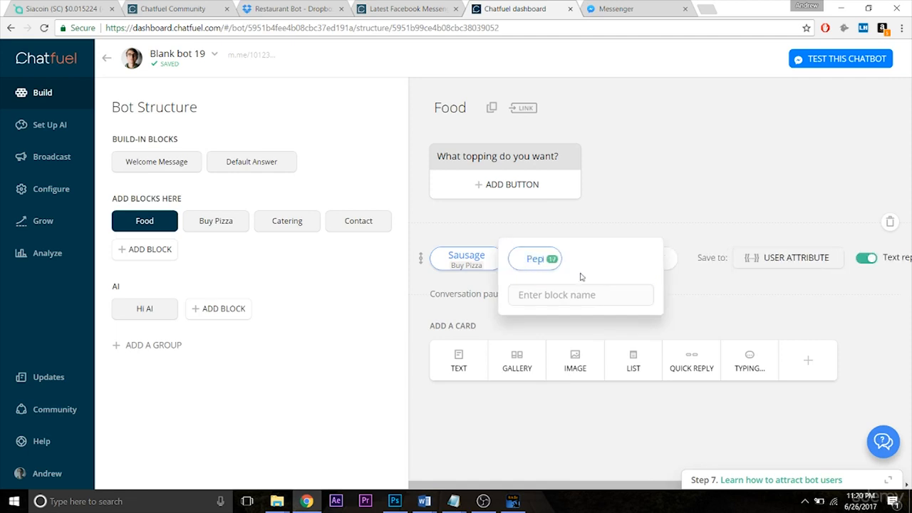
{"action": "key", "text": "Tab"}
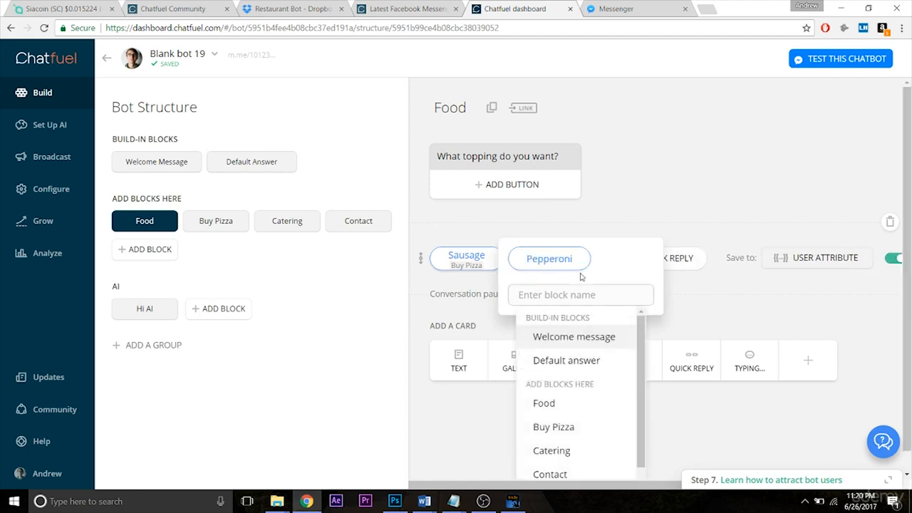
{"action": "type", "text": "Buy"}
{"action": "key", "text": "Return"}
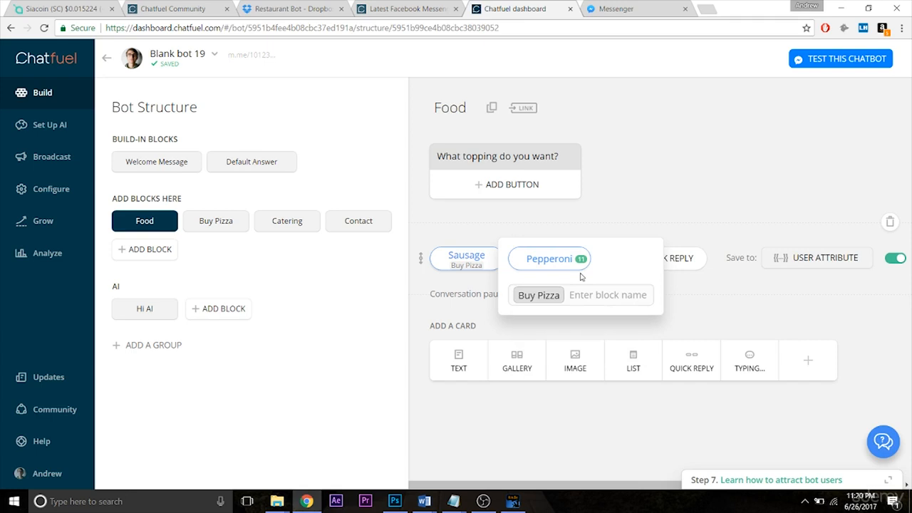
{"action": "left_click", "coordinate": [716, 320]}
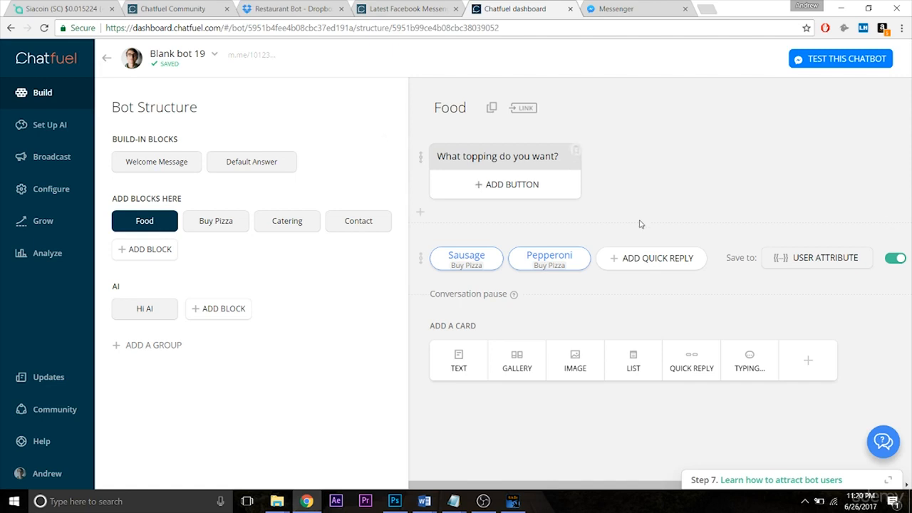
- Add a "Mushroom" quick reply that links to the Buy Pizza block
{"action": "left_click", "coordinate": [631, 259]}
{"action": "type", "text": "Mushroom"}
{"action": "key", "text": "Tab"}
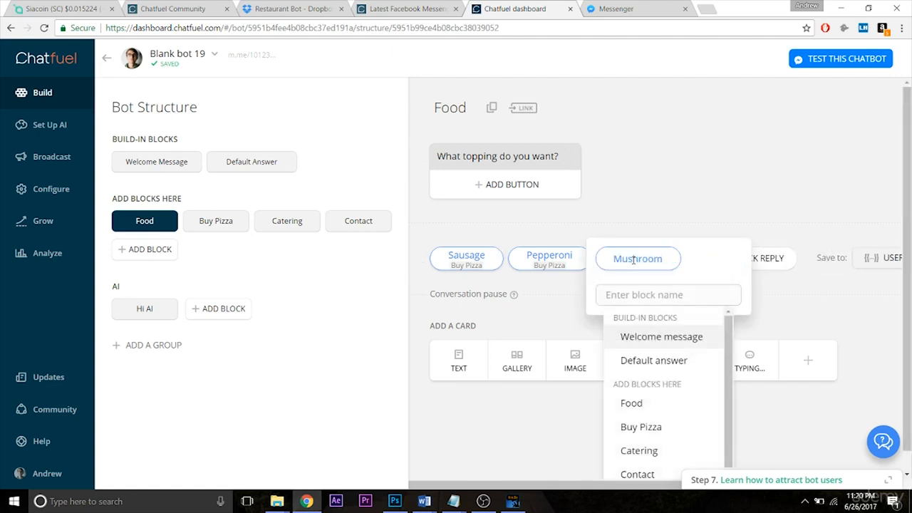
{"action": "type", "text": "Buy"}
{"action": "left_click", "coordinate": [631, 359]}
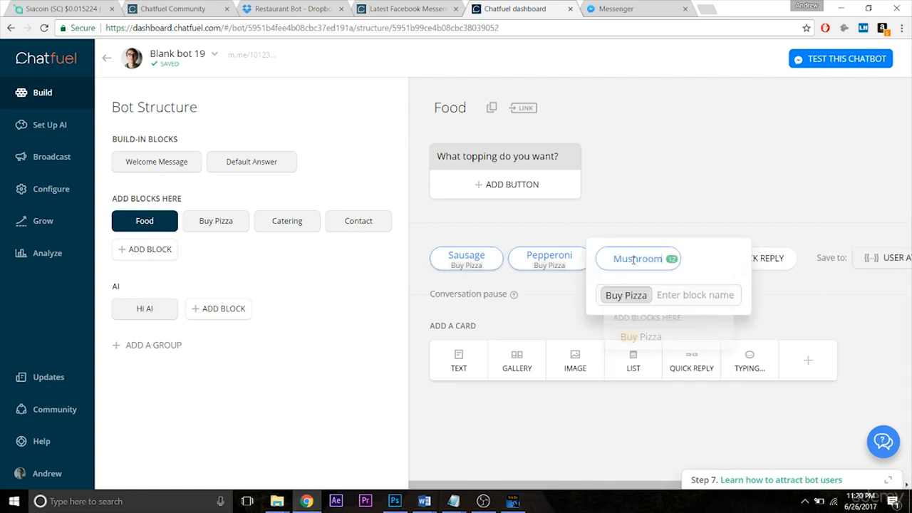
{"action": "left_click", "coordinate": [809, 306]}
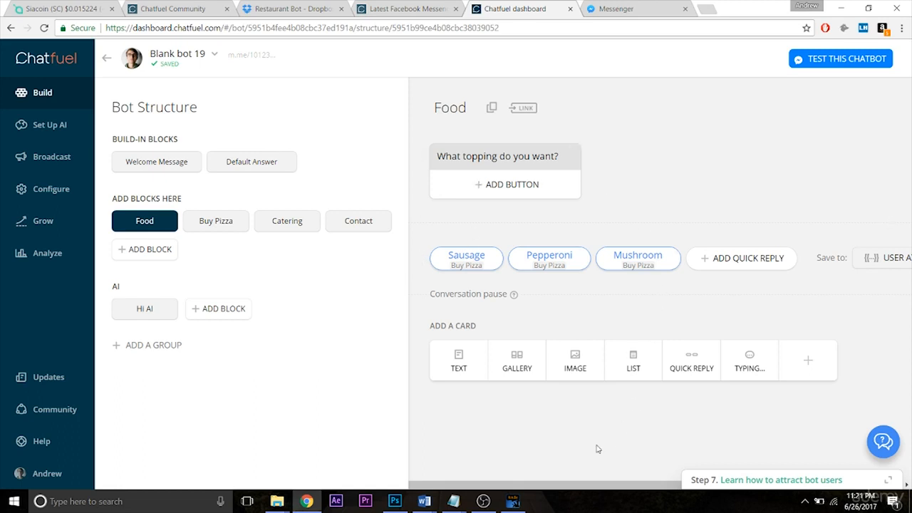
- Add a gallery card to the Buy Pizza block with a whole-pizza picture, using horizontal images and a crop extended around the full pizza
{"action": "left_click_drag", "start_coordinate": [524, 485], "coordinate": [533, 487]}
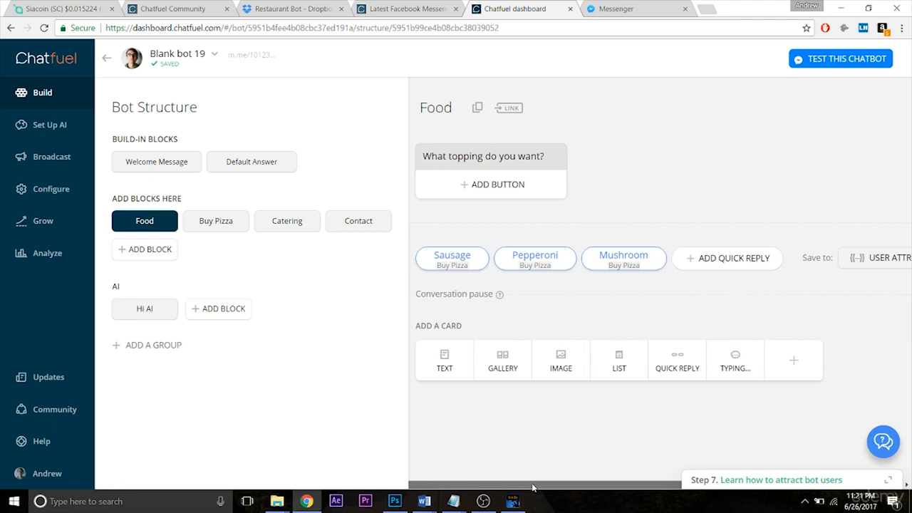
{"action": "left_click", "coordinate": [211, 223]}
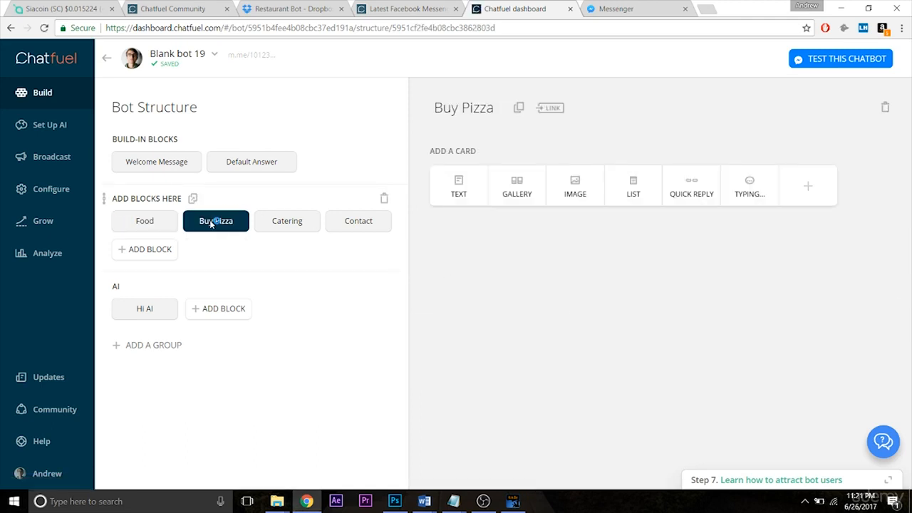
{"action": "left_click", "coordinate": [511, 191]}
{"action": "left_click", "coordinate": [505, 191]}
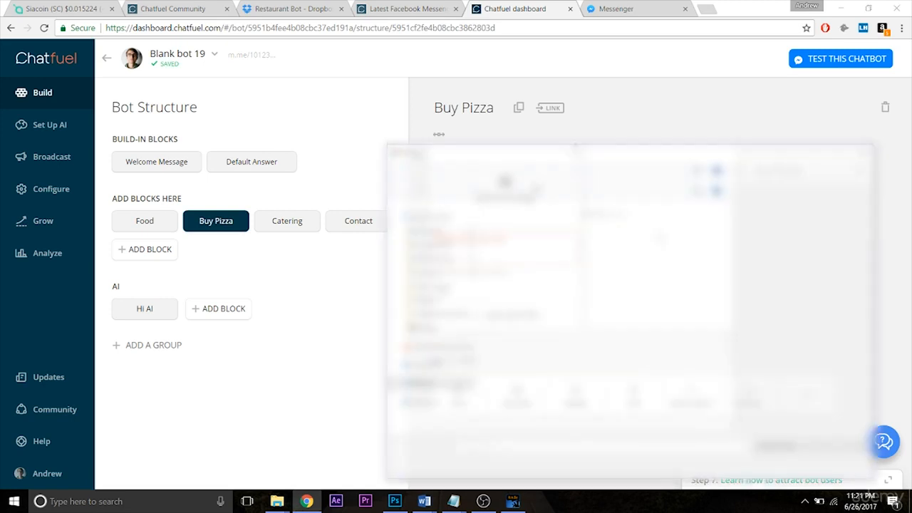
{"action": "type", "text": "pizza"}
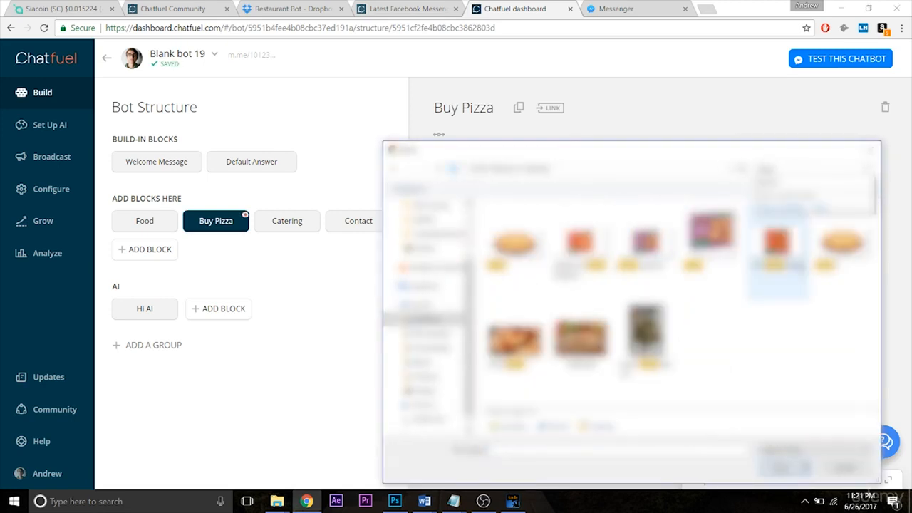
{"action": "double_click", "coordinate": [839, 261]}
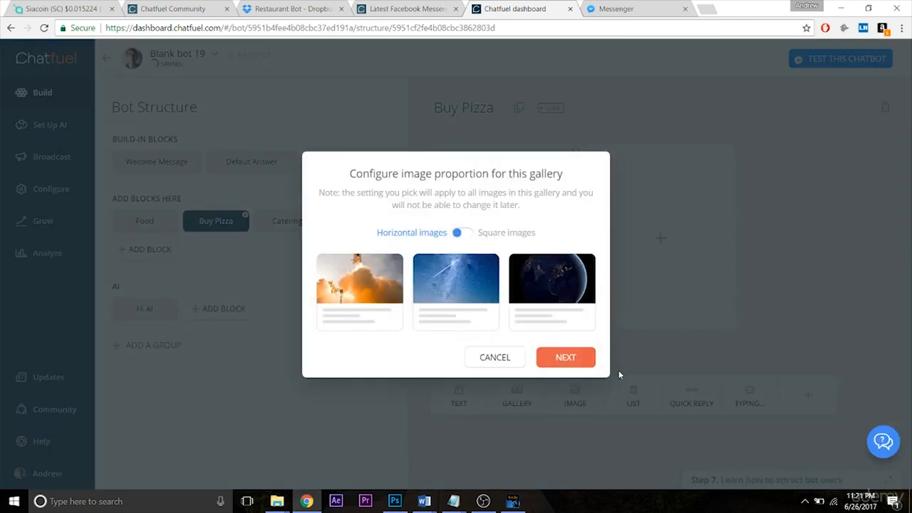
{"action": "left_click", "coordinate": [577, 364]}
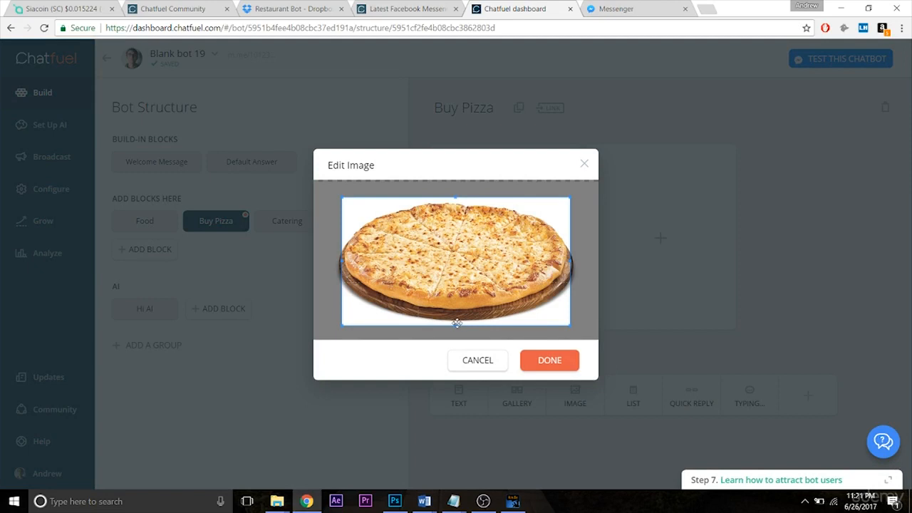
{"action": "left_click_drag", "start_coordinate": [456, 325], "coordinate": [454, 377]}
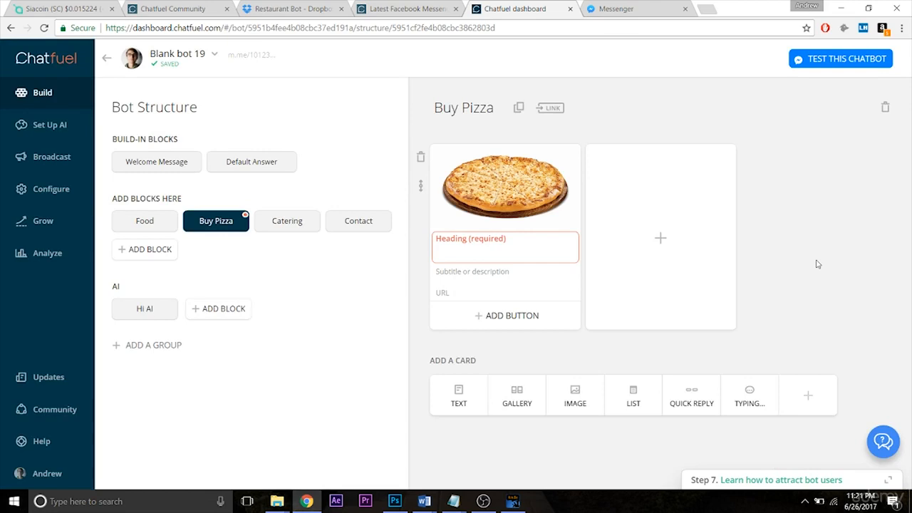
- Enter "<TOPPING> Pizza" as the heading of the Buy Pizza gallery card
{"action": "left_click", "coordinate": [549, 238]}
{"action": "type", "text": "Pizza"}
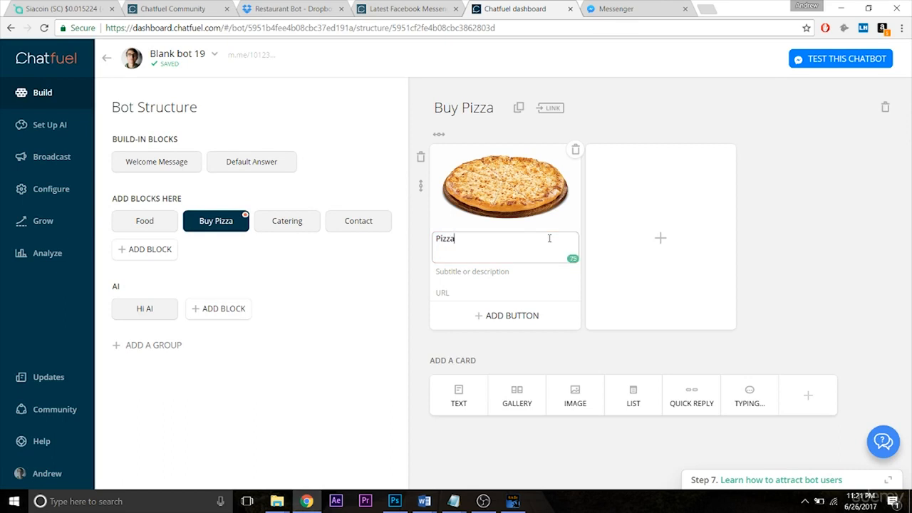
{"action": "key", "text": "Left"}
{"action": "key", "text": "Left"}
{"action": "key", "text": "Left"}
{"action": "key", "text": "Left"}
{"action": "type", "text": "<TOPPING>"}
{"action": "left_click", "coordinate": [829, 231]}
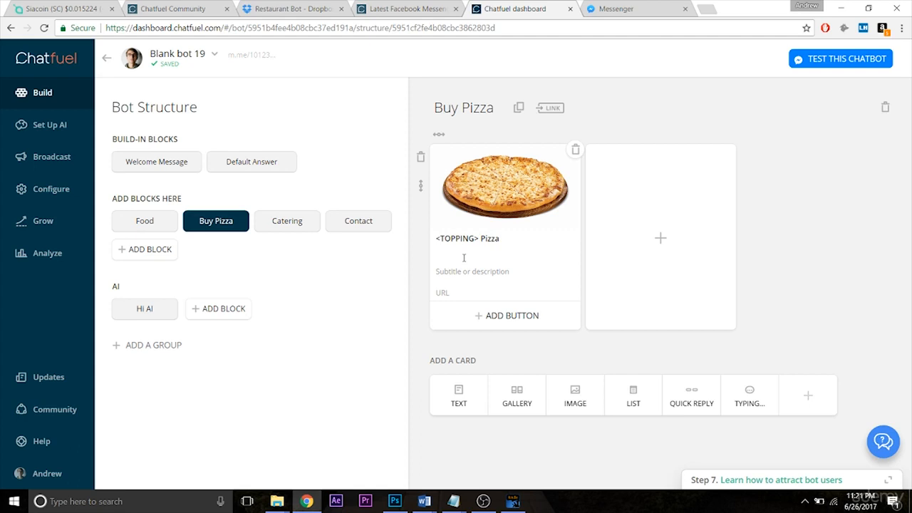
- Add a Buy button priced at $10.00 to the pizza gallery card
{"action": "left_click", "coordinate": [519, 326]}
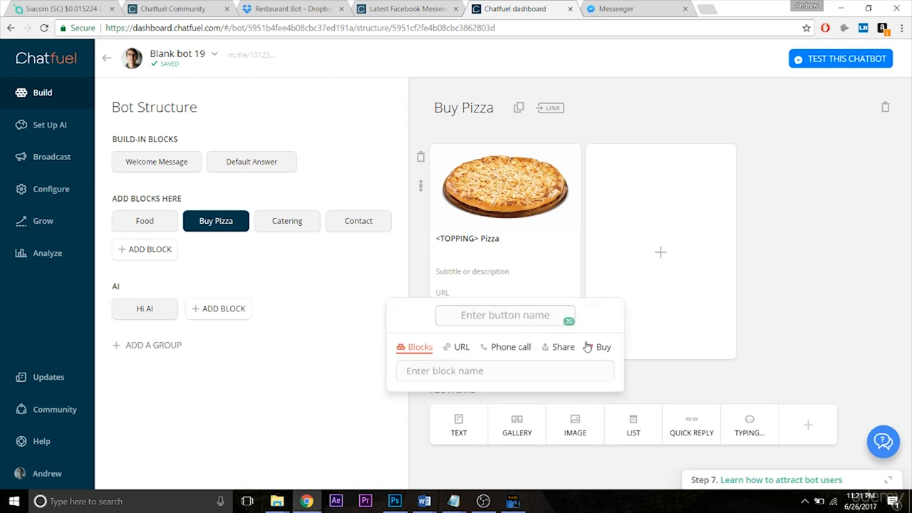
{"action": "left_click", "coordinate": [597, 347]}
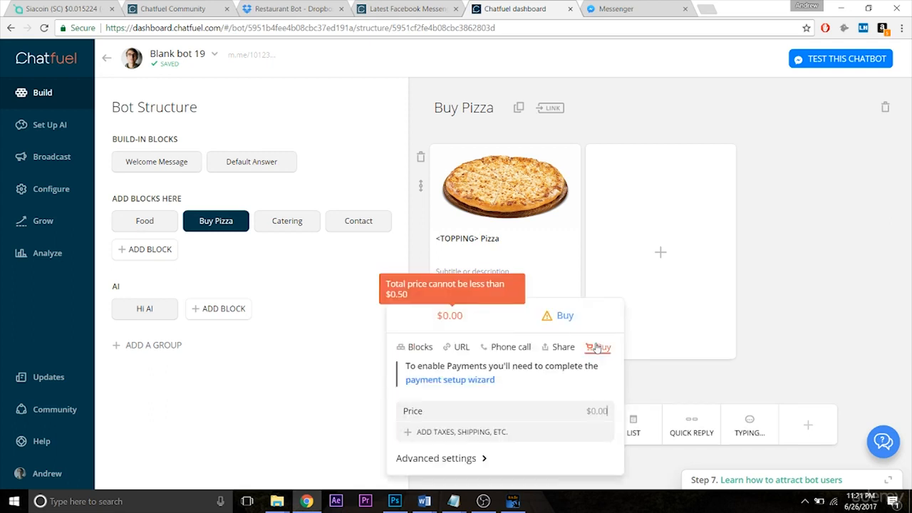
{"action": "type", "text": "1000"}
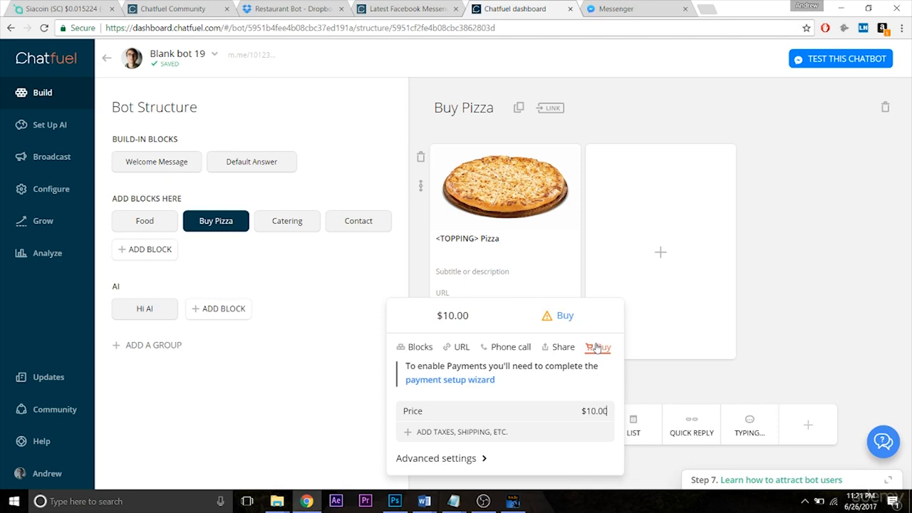
{"action": "key", "text": "Return"}
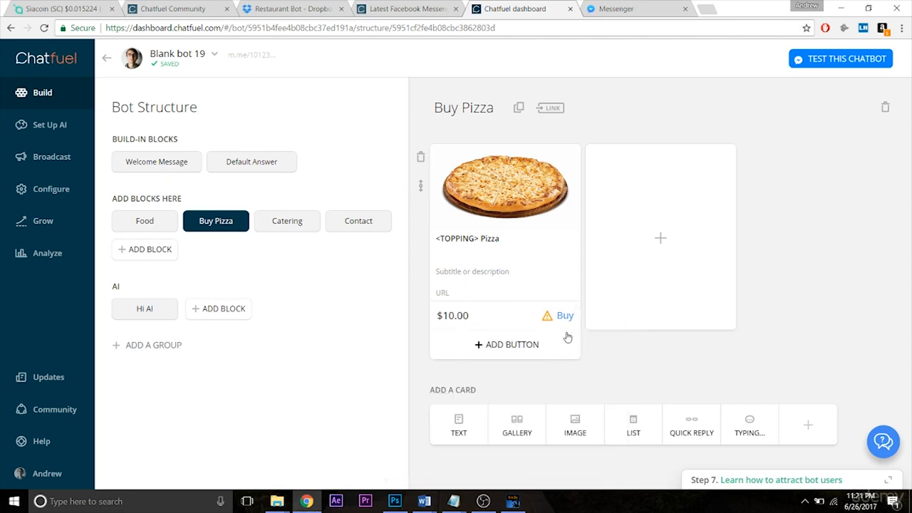
- Check the Stripe payment setup in the bot's configuration and return to the Buy Pizza block
{"action": "mouse_move", "coordinate": [547, 322]}
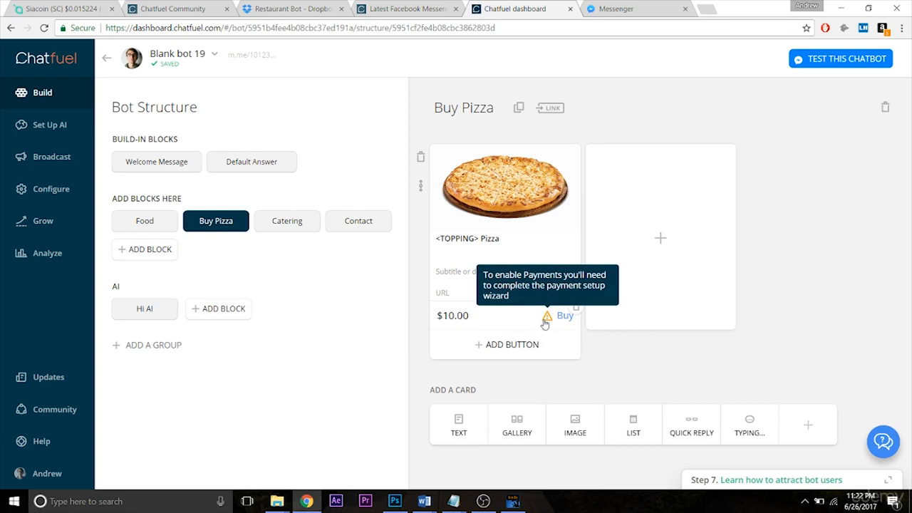
{"action": "left_click", "coordinate": [62, 193]}
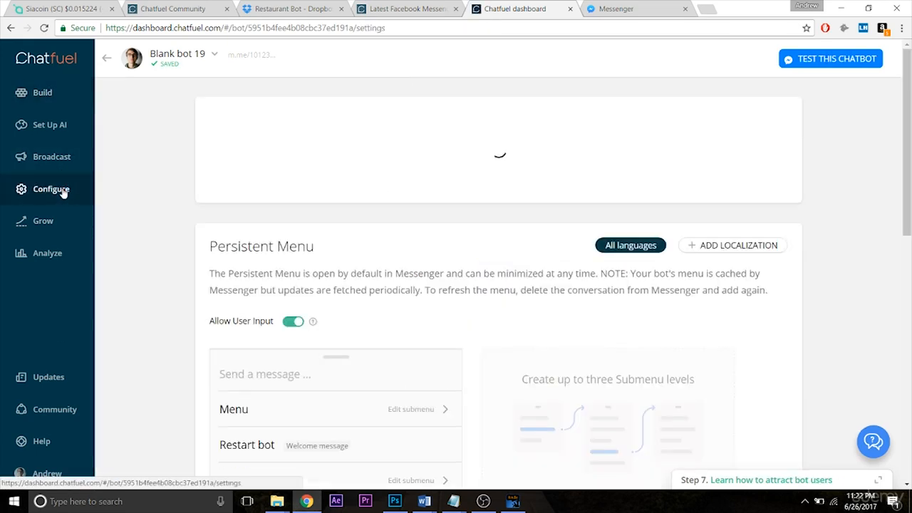
{"action": "left_click_drag", "start_coordinate": [911, 139], "coordinate": [902, 297]}
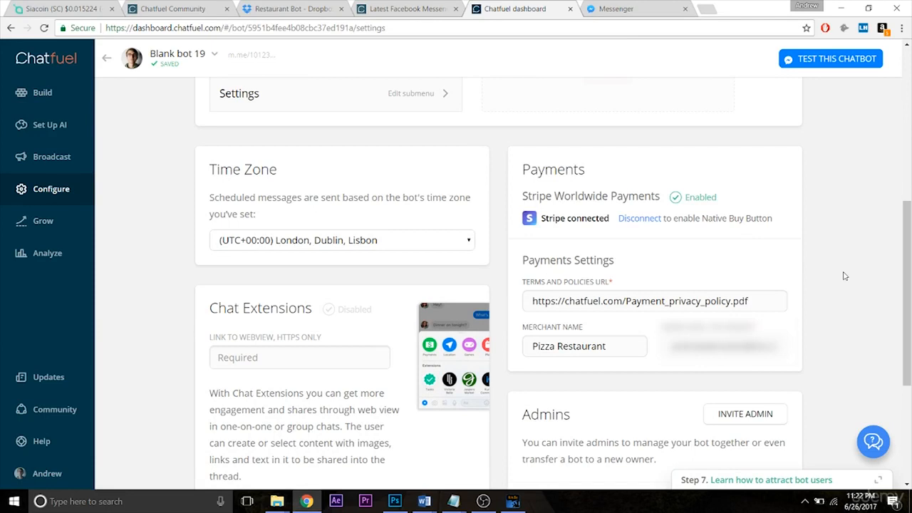
{"action": "left_click", "coordinate": [70, 92]}
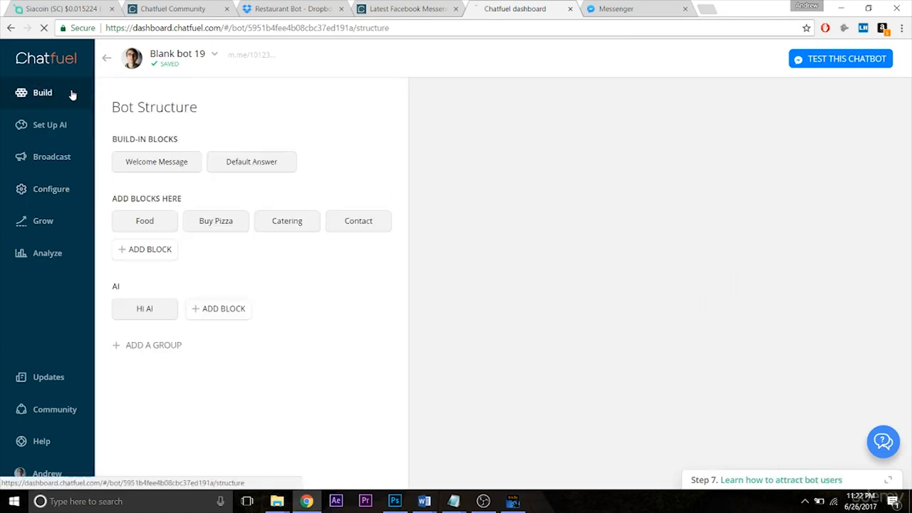
{"action": "left_click", "coordinate": [196, 224]}
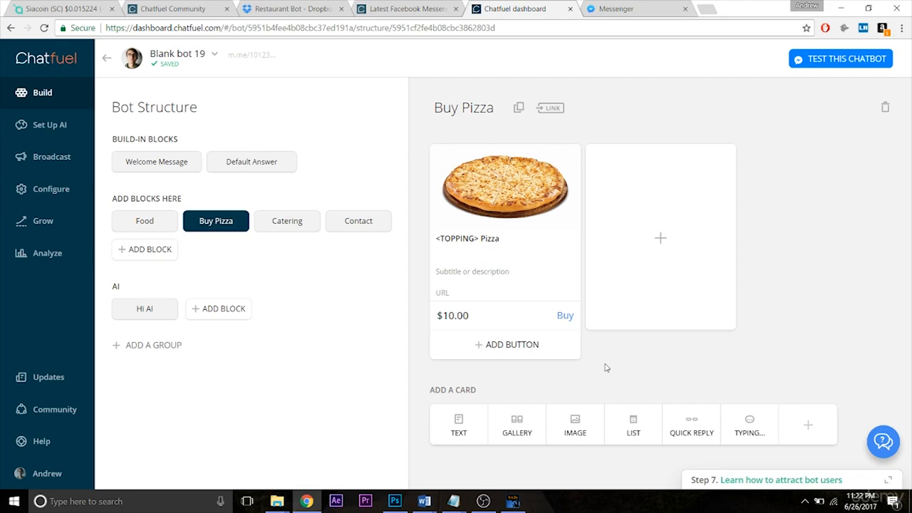
- Save the Food block's topping quick replies to a user attribute named "topping"
{"action": "left_click", "coordinate": [158, 231]}
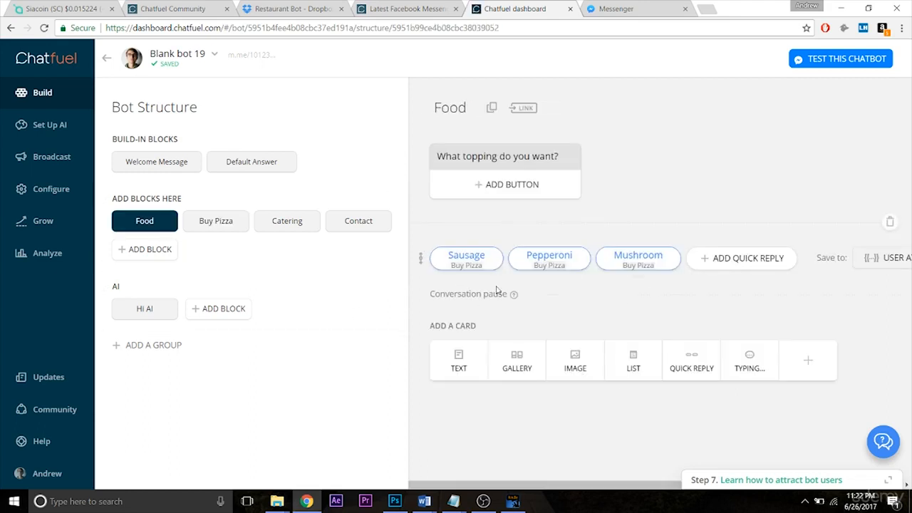
{"action": "left_click_drag", "start_coordinate": [555, 486], "coordinate": [737, 492]}
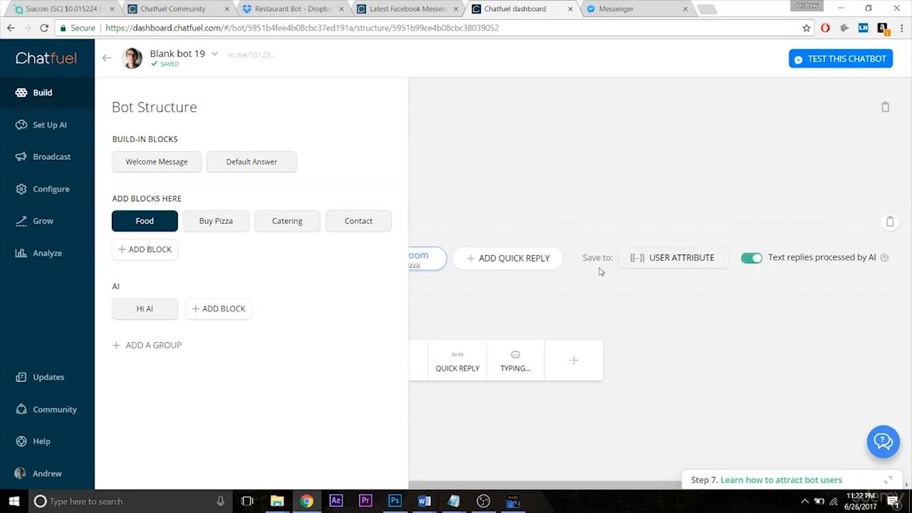
{"action": "left_click_drag", "start_coordinate": [619, 486], "coordinate": [454, 499]}
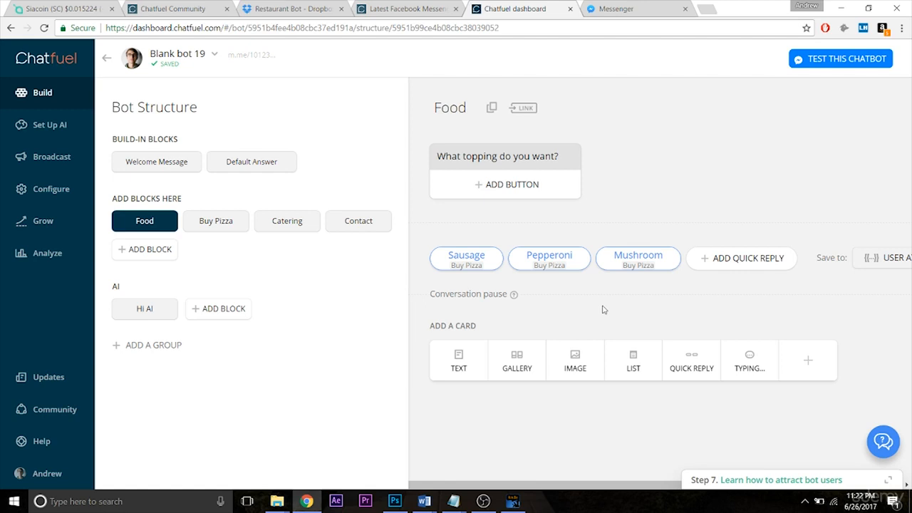
{"action": "left_click_drag", "start_coordinate": [548, 486], "coordinate": [605, 485]}
{"action": "left_click", "coordinate": [816, 257]}
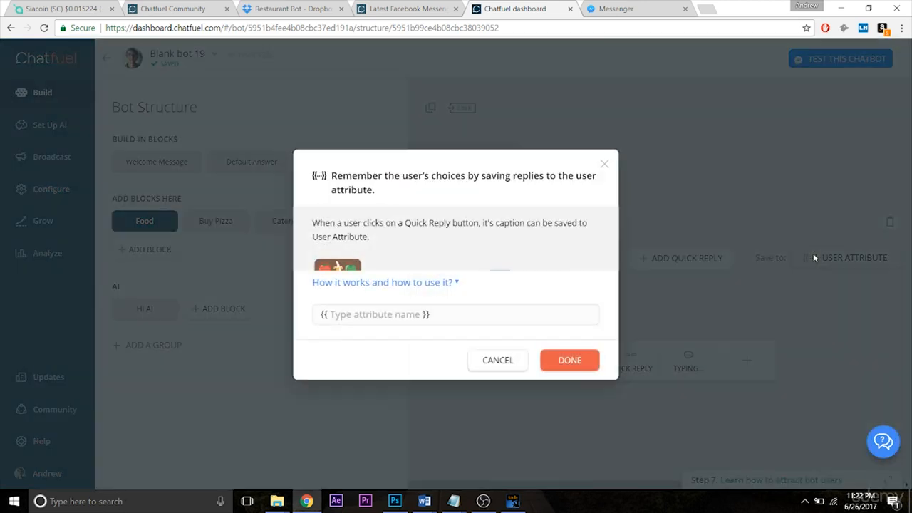
{"action": "left_click", "coordinate": [381, 320]}
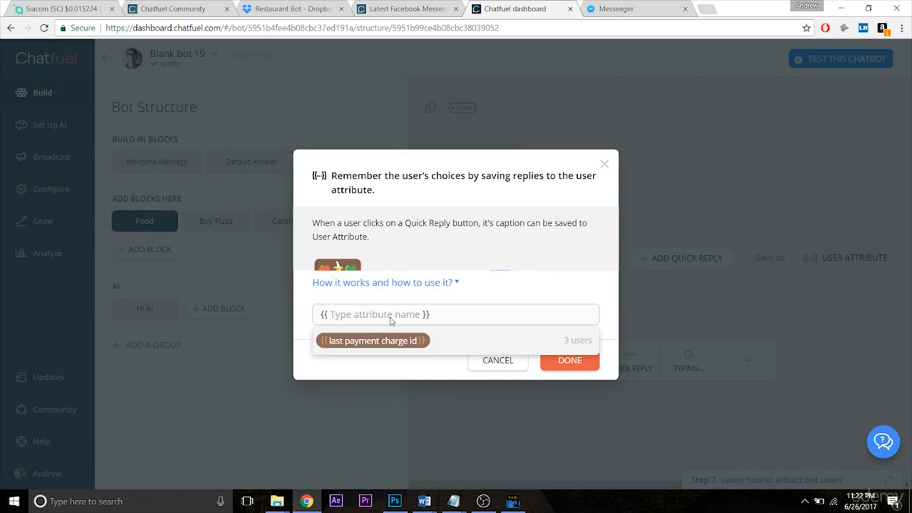
{"action": "type", "text": "topping"}
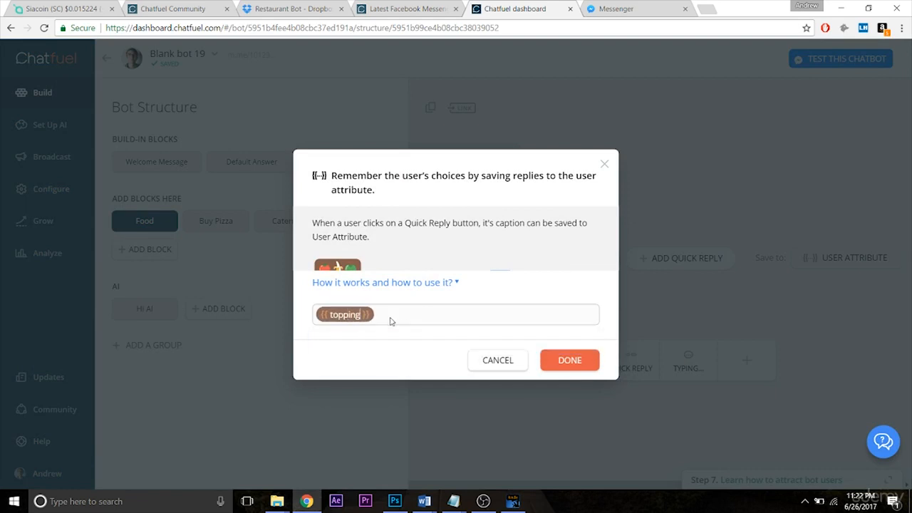
{"action": "left_click", "coordinate": [579, 364]}
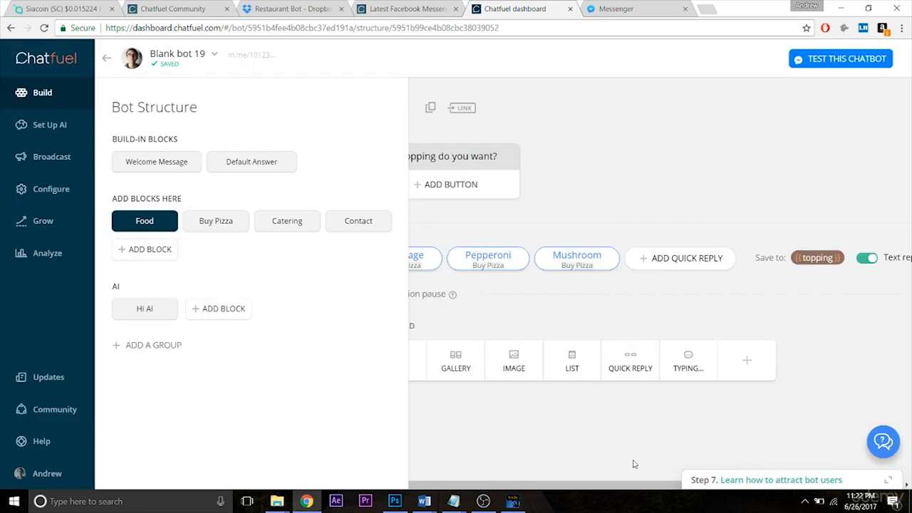
{"action": "left_click_drag", "start_coordinate": [632, 485], "coordinate": [558, 484]}
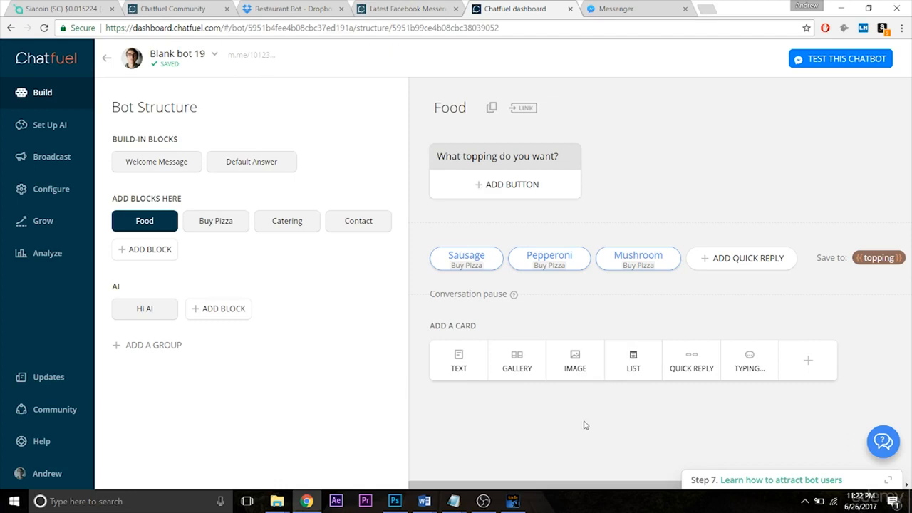
{"action": "mouse_move", "coordinate": [573, 486]}
{"action": "left_mouse_down"}
{"action": "mouse_move", "coordinate": [748, 473]}
{"action": "mouse_move", "coordinate": [565, 475]}
{"action": "left_mouse_up"}
- Replace the <TOPPING> placeholder in the Buy Pizza card heading with the {{topping}} attribute
{"action": "left_click", "coordinate": [206, 232]}
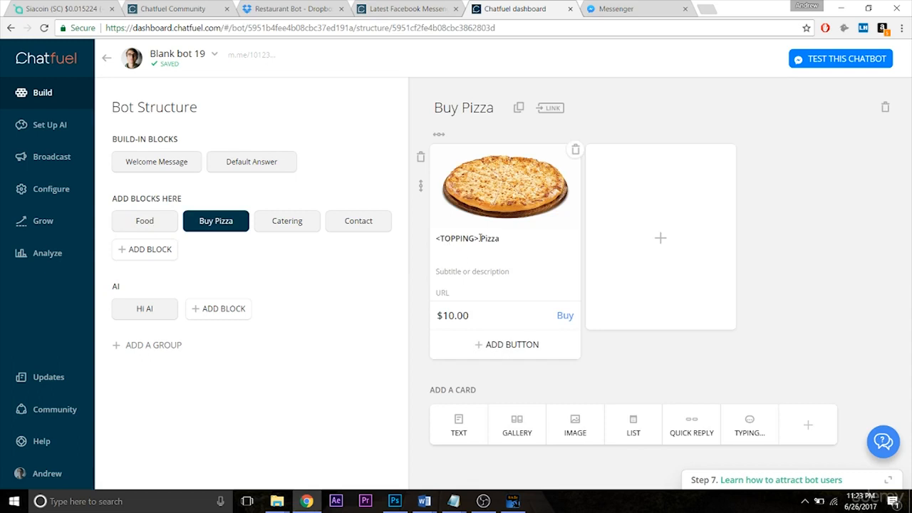
{"action": "left_click_drag", "start_coordinate": [477, 239], "coordinate": [424, 239]}
{"action": "key", "text": "BackSpace"}
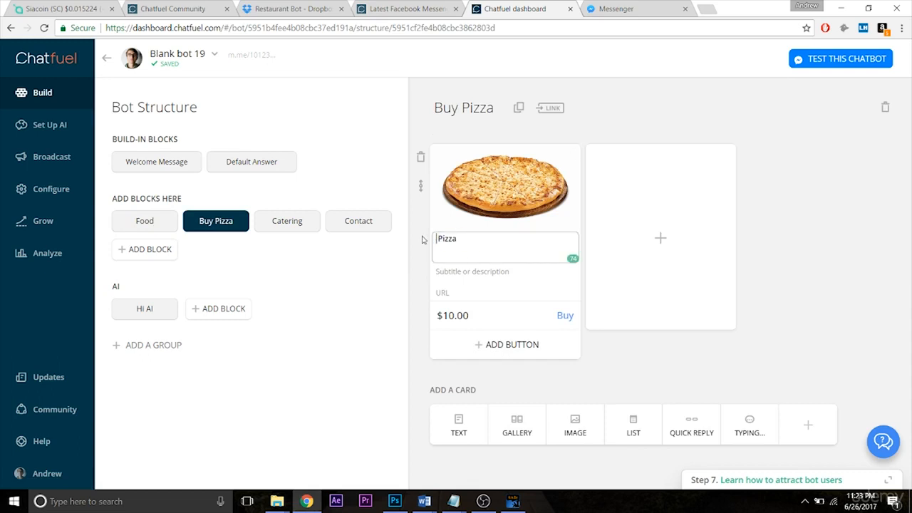
{"action": "type", "text": "{{"}
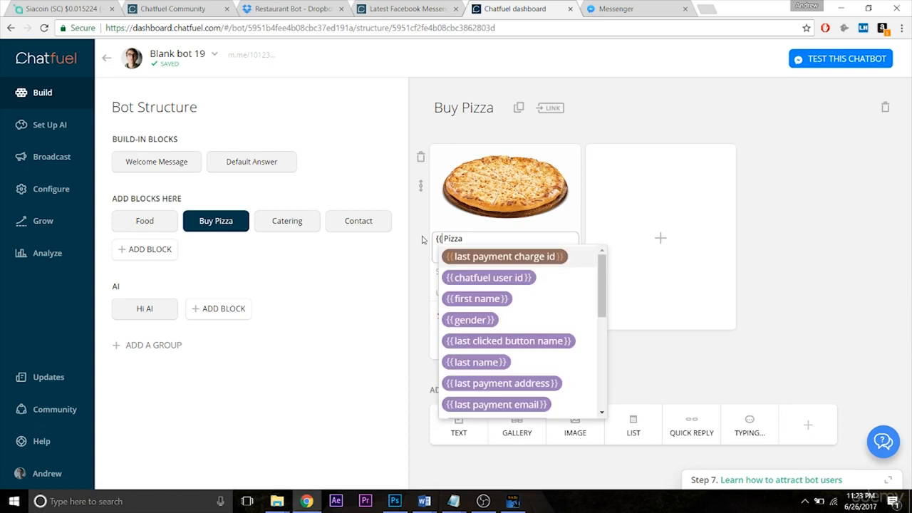
{"action": "key", "text": "BackSpace"}
{"action": "type", "text": "topping"}
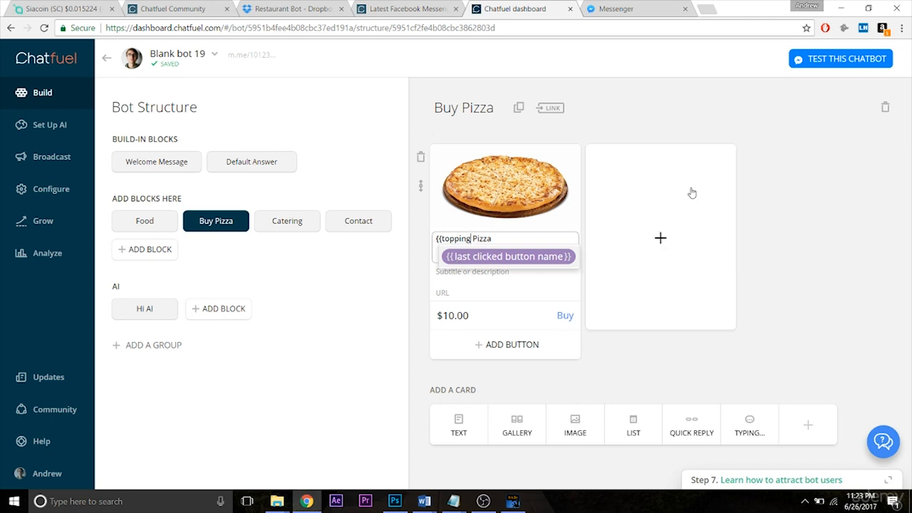
{"action": "type", "text": "}}"}
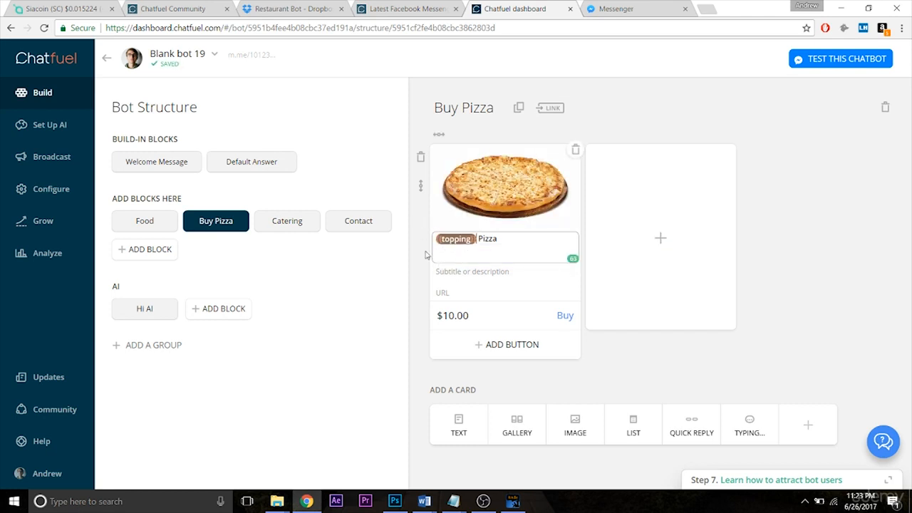
{"action": "left_click", "coordinate": [810, 281]}
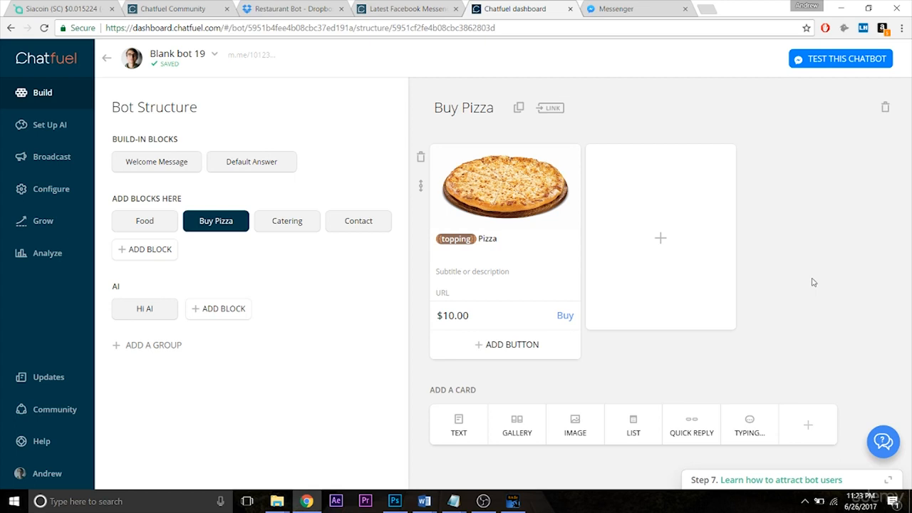
- Test the chatbot in Messenger by choosing Food and answering the topping question with Mushroom
{"action": "left_click", "coordinate": [818, 69]}
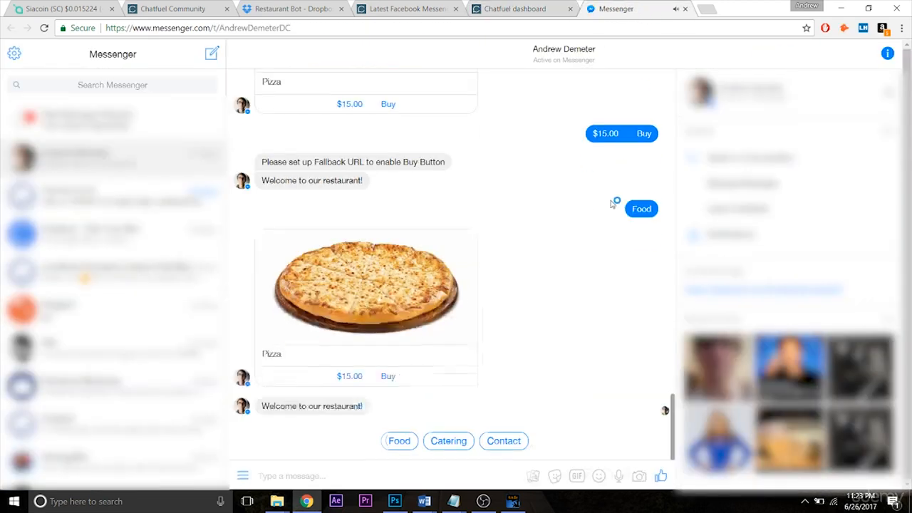
{"action": "left_click", "coordinate": [400, 442]}
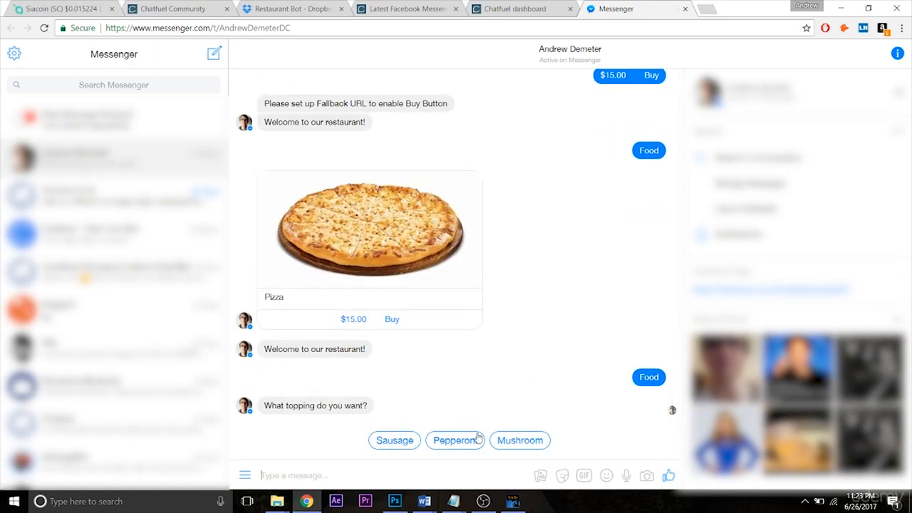
{"action": "left_click", "coordinate": [504, 442]}
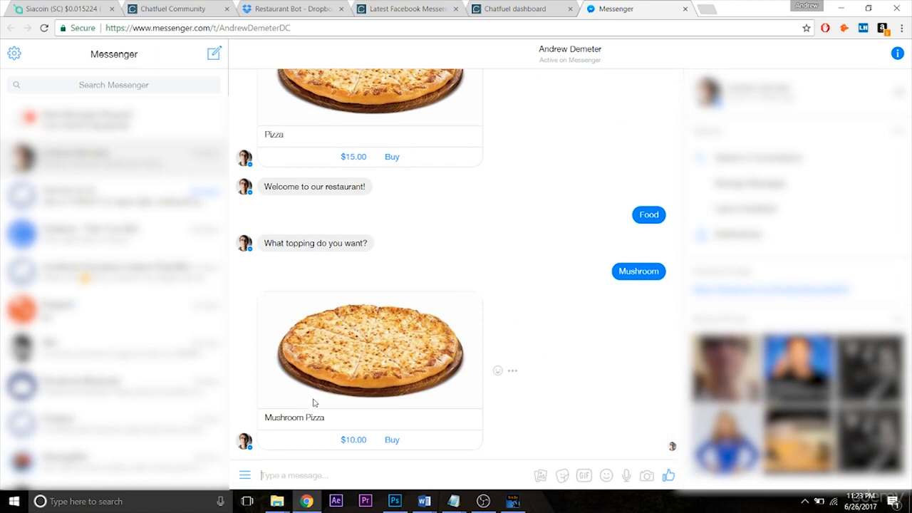
- Return to the Chatfuel dashboard and re-enter the {{topping}} attribute before "Pizza" in the Buy Pizza card heading
{"action": "left_click", "coordinate": [527, 13]}
{"action": "left_click", "coordinate": [482, 243]}
{"action": "key", "text": "BackSpace"}
{"action": "type", "text": "{{top Pizza"}
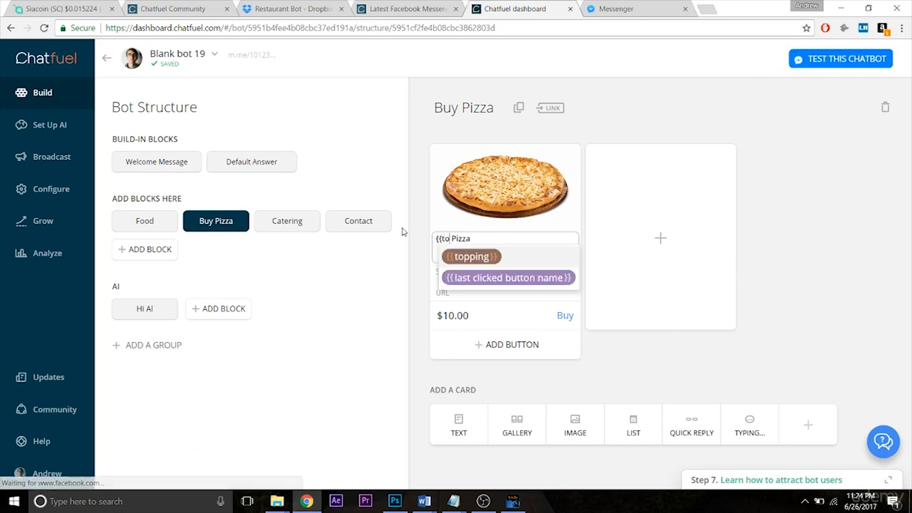
{"action": "left_click", "coordinate": [488, 267]}
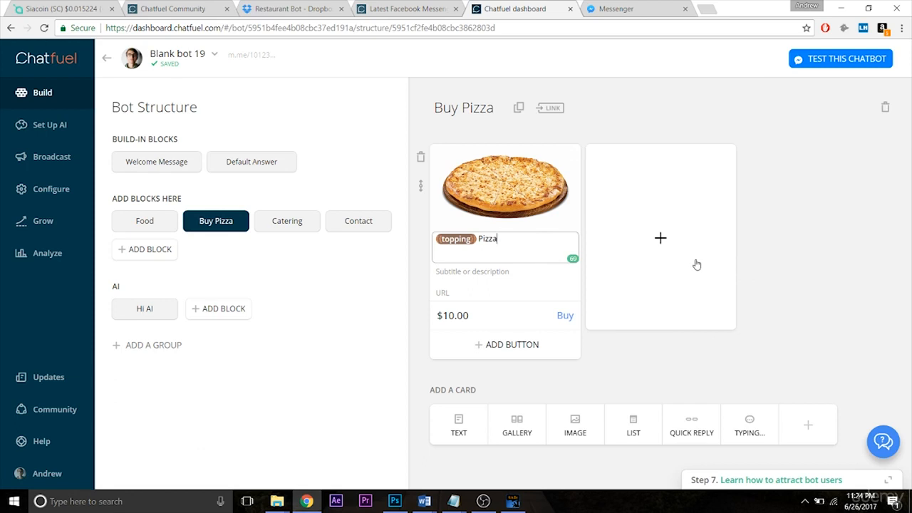
{"action": "left_click", "coordinate": [766, 239]}
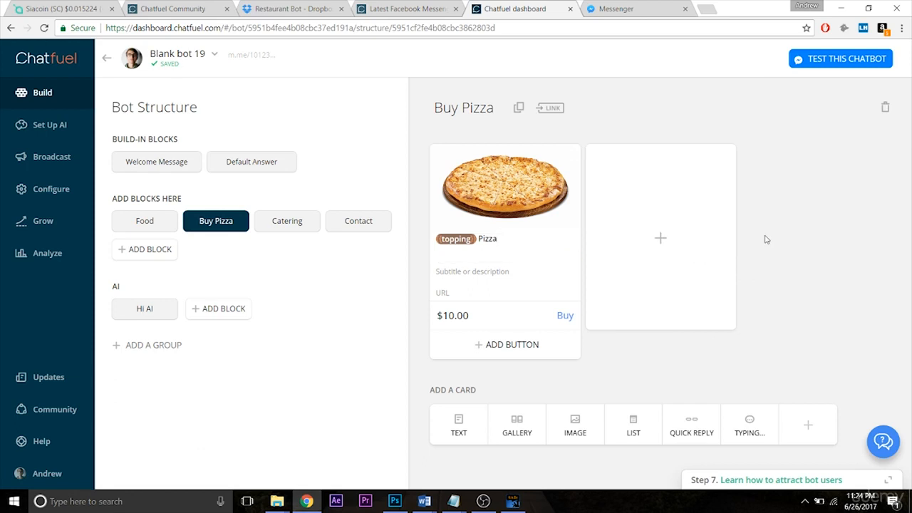
- Restart the bot in Messenger and test it by choosing Food and answering the topping question with Pepperoni
{"action": "left_click", "coordinate": [625, 9]}
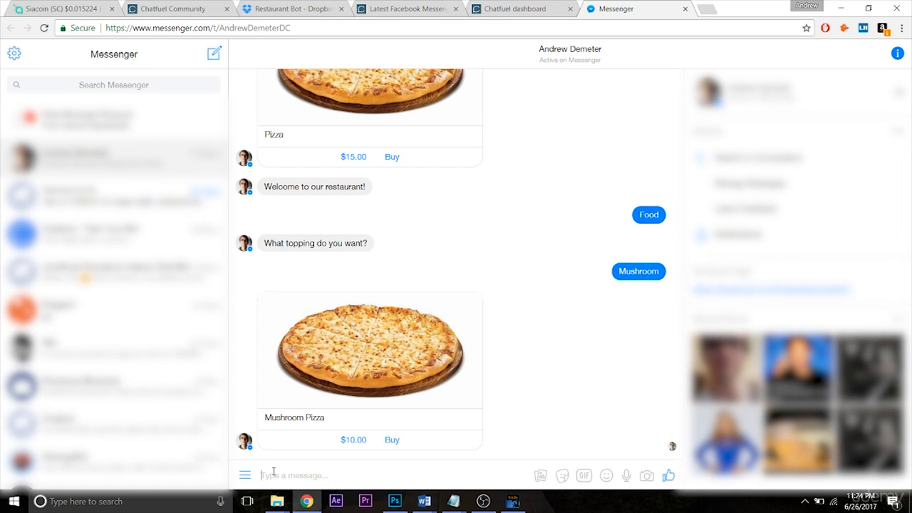
{"action": "left_click", "coordinate": [244, 475]}
{"action": "left_click", "coordinate": [273, 422]}
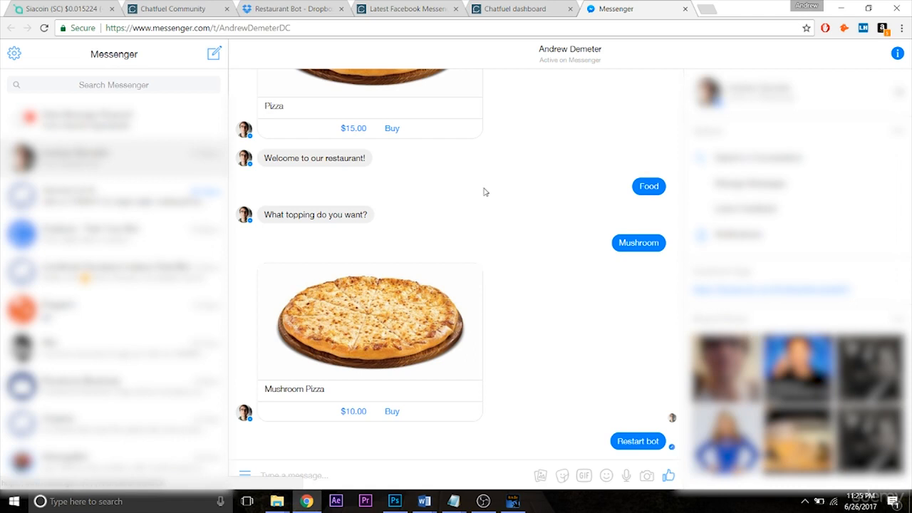
{"action": "left_click", "coordinate": [503, 12]}
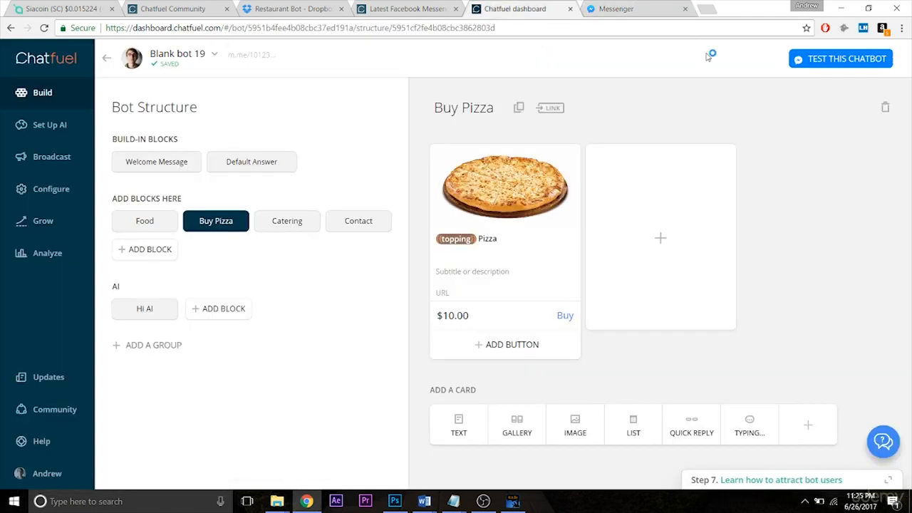
{"action": "left_click", "coordinate": [840, 60]}
{"action": "left_click", "coordinate": [841, 59]}
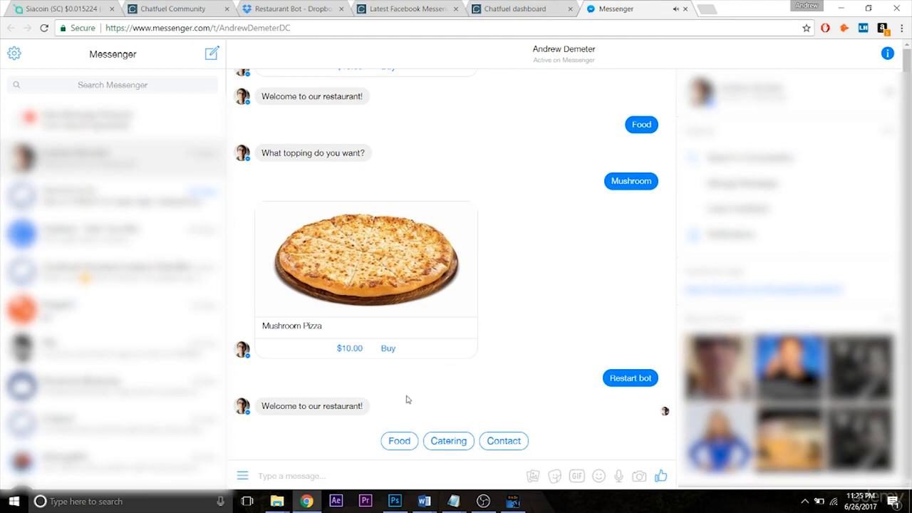
{"action": "left_click", "coordinate": [389, 440]}
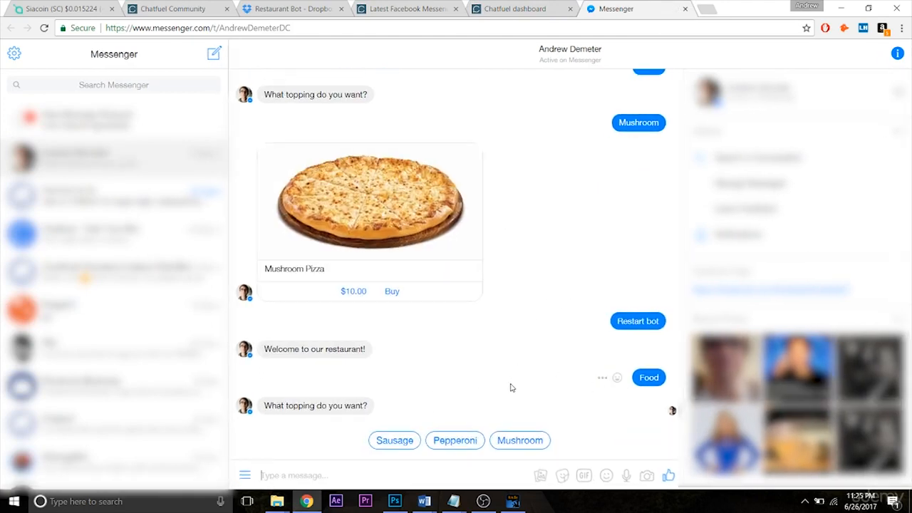
{"action": "left_click", "coordinate": [454, 441]}
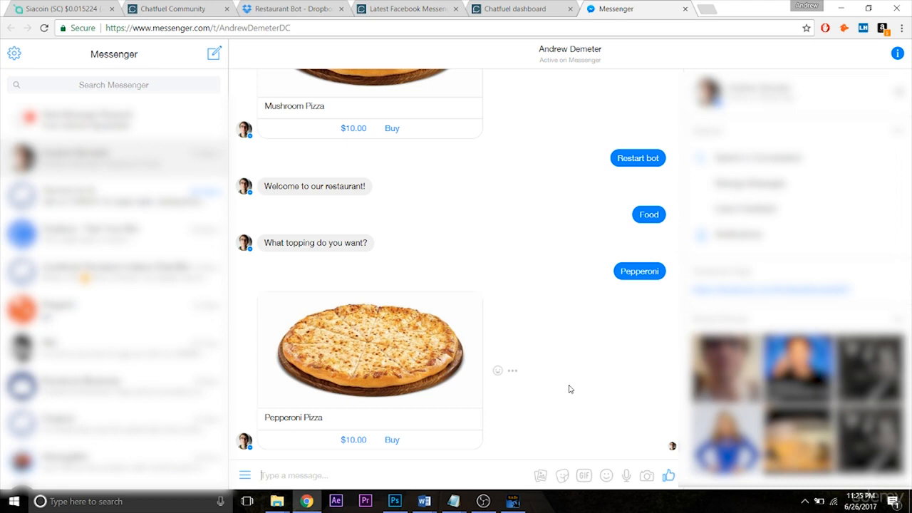
- Attach the {{topping}} user attribute to the order in the advanced settings of the Buy Pizza card's $10.00 Buy button
{"action": "left_click", "coordinate": [524, 15]}
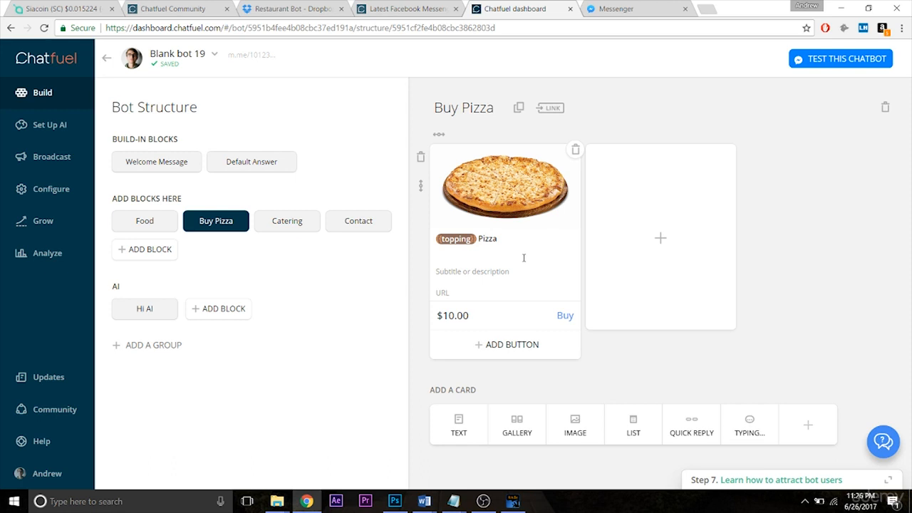
{"action": "left_click", "coordinate": [507, 320]}
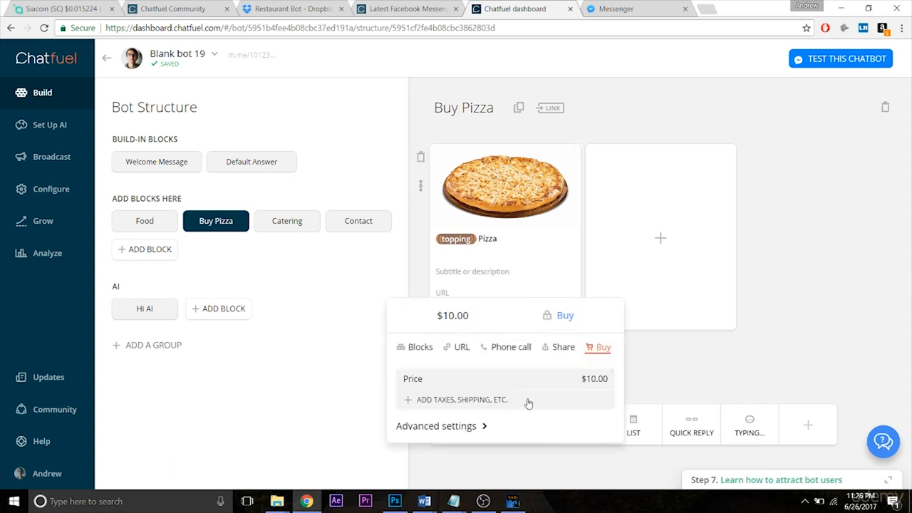
{"action": "left_click", "coordinate": [484, 426]}
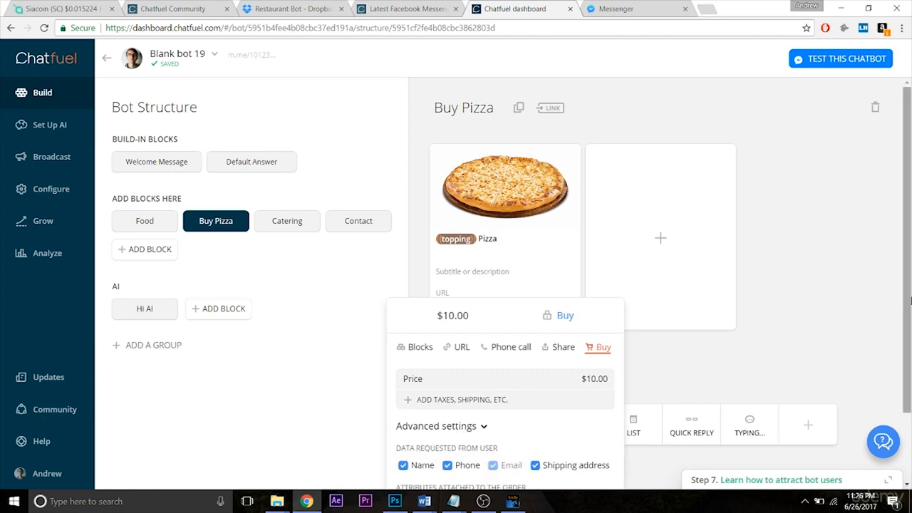
{"action": "scroll", "coordinate": [910, 302], "scroll_direction": "down", "scroll_amount": 1}
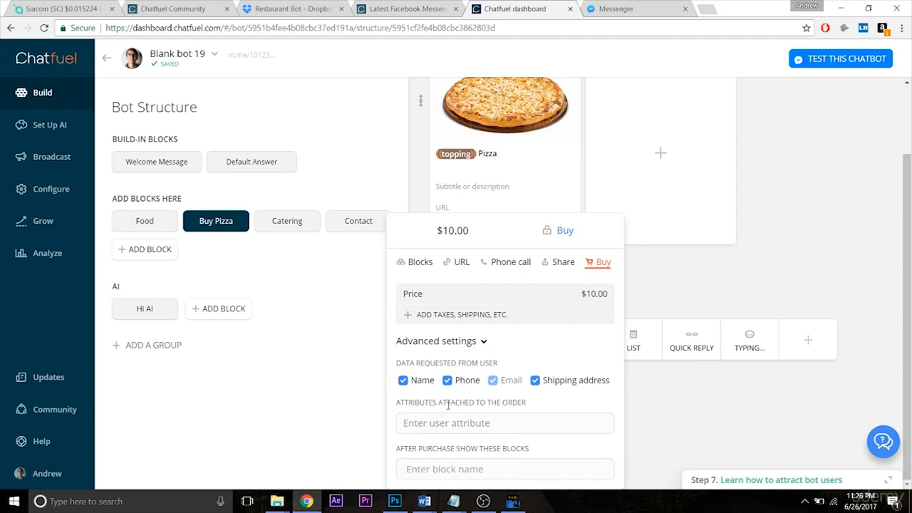
{"action": "left_click", "coordinate": [475, 422]}
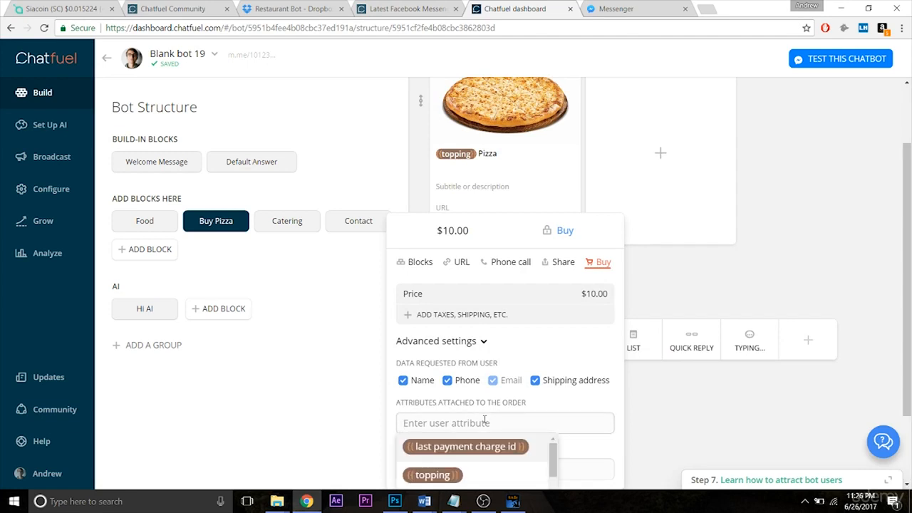
{"action": "left_click", "coordinate": [433, 476]}
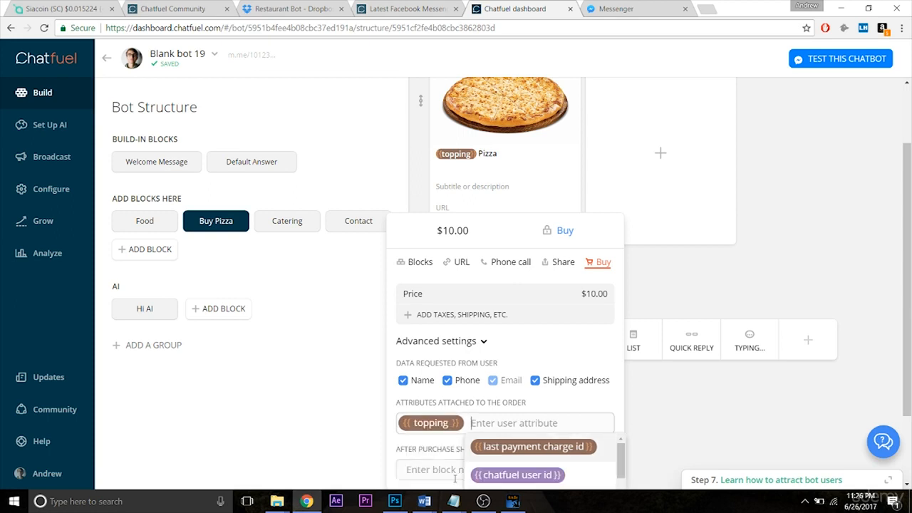
{"action": "left_click", "coordinate": [680, 414]}
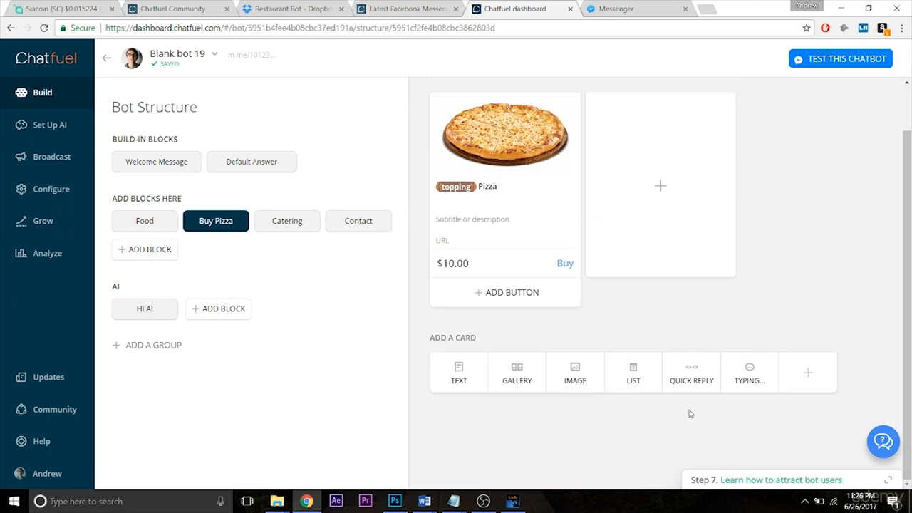
{"action": "left_click", "coordinate": [542, 263]}
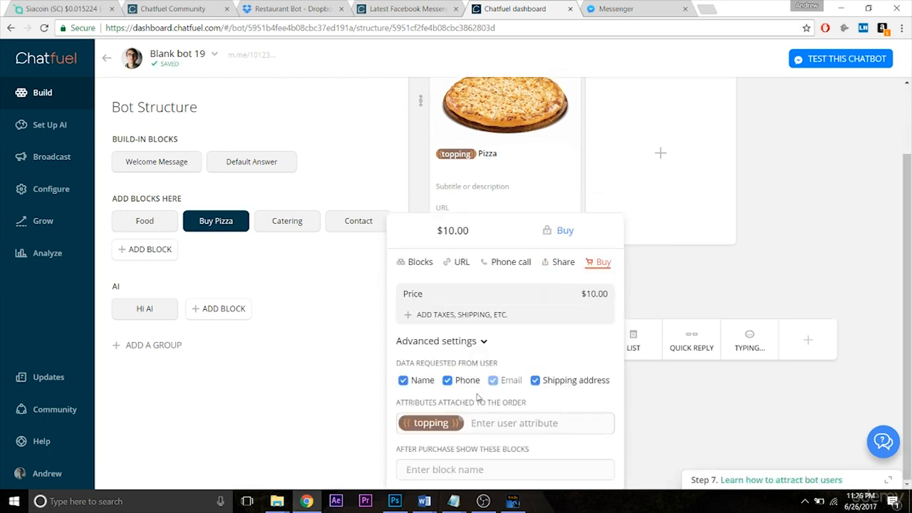
{"action": "left_click", "coordinate": [682, 440]}
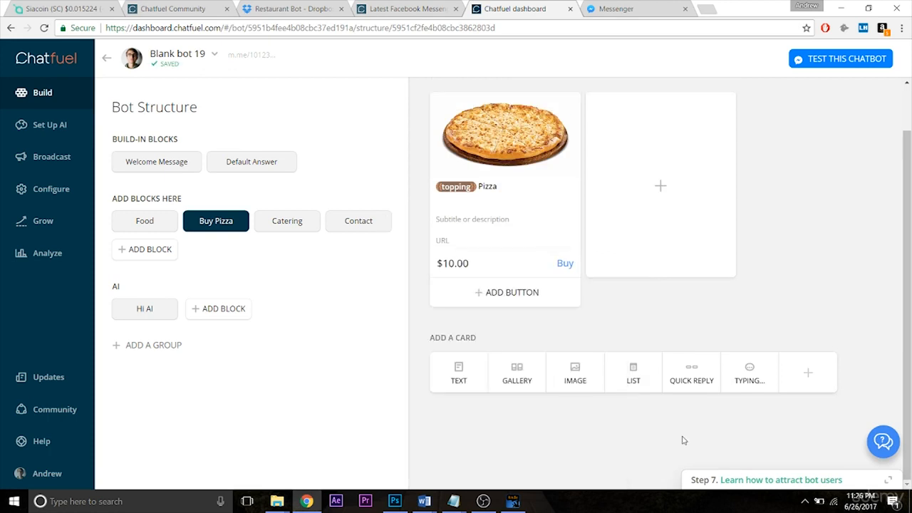